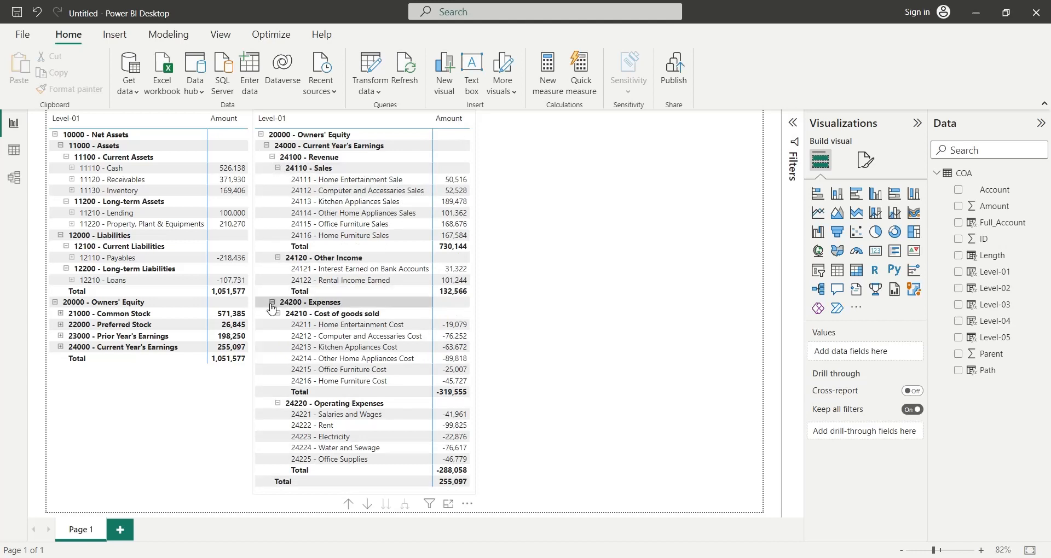
- Collapse and re-expand the 24200 - Expenses group in the Owners' Equity matrix
{"action": "left_click", "coordinate": [272, 303]}
{"action": "left_click", "coordinate": [272, 303]}
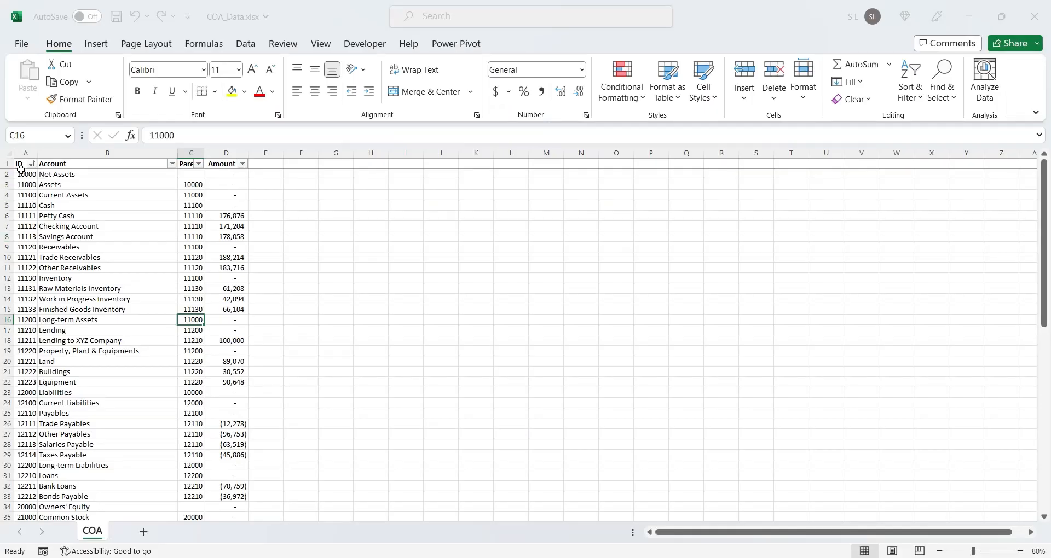
- Switch to the COA_Data.xlsx workbook in Excel and inspect the ID, Account, Parent and Amount column headers
{"action": "left_click", "coordinate": [22, 165]}
{"action": "left_click", "coordinate": [73, 164]}
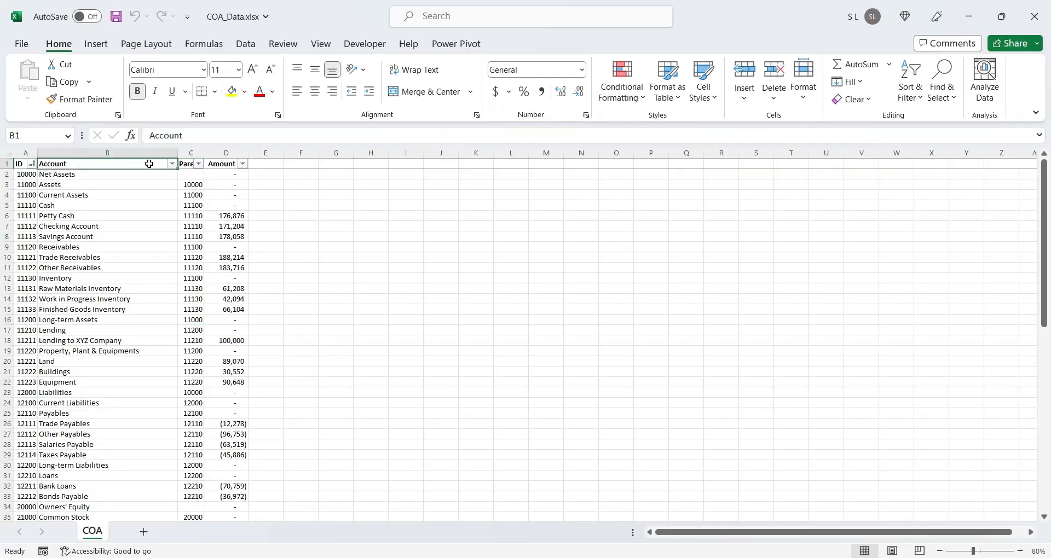
{"action": "left_click", "coordinate": [185, 165]}
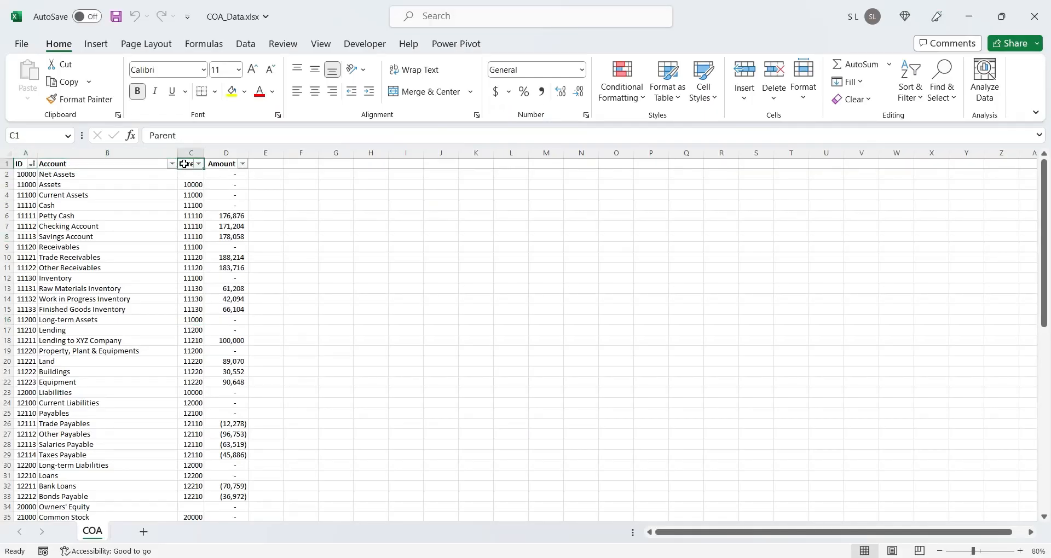
{"action": "left_click", "coordinate": [214, 164]}
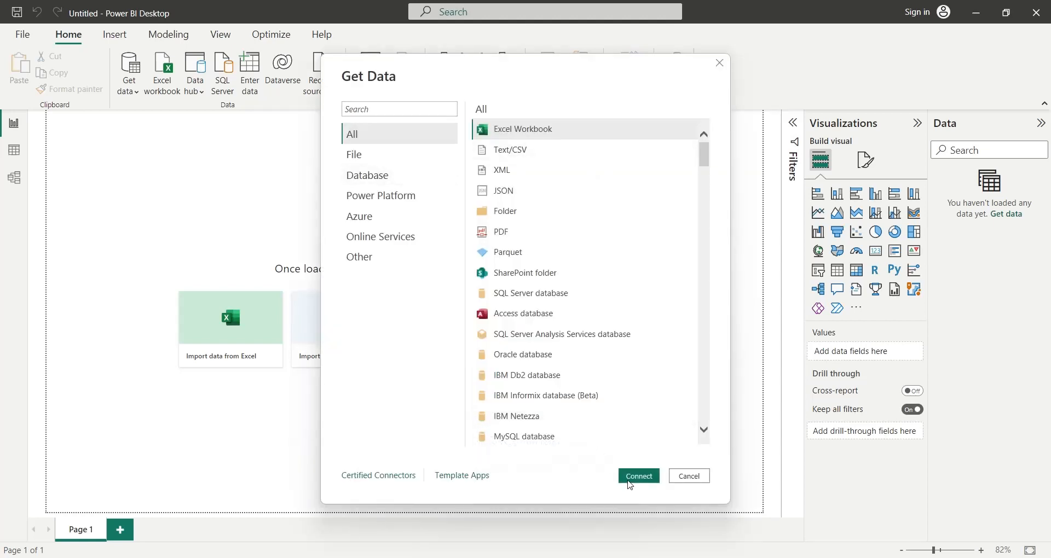
- Switch to Power BI Desktop, load the COA sheet from COA_Data.xlsx with the Excel Workbook connector, and expand the table's field list
{"action": "left_click", "coordinate": [628, 475]}
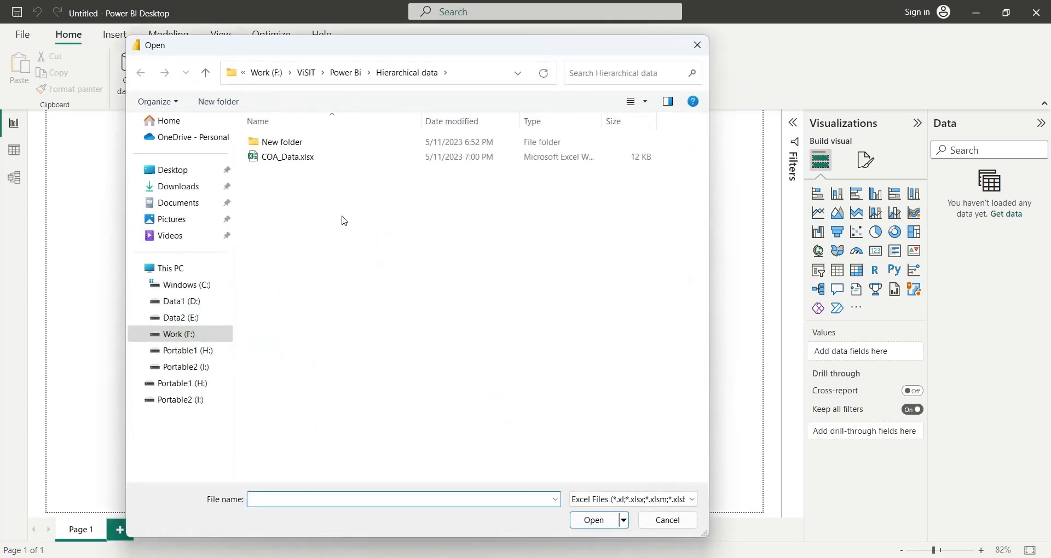
{"action": "left_click", "coordinate": [293, 160]}
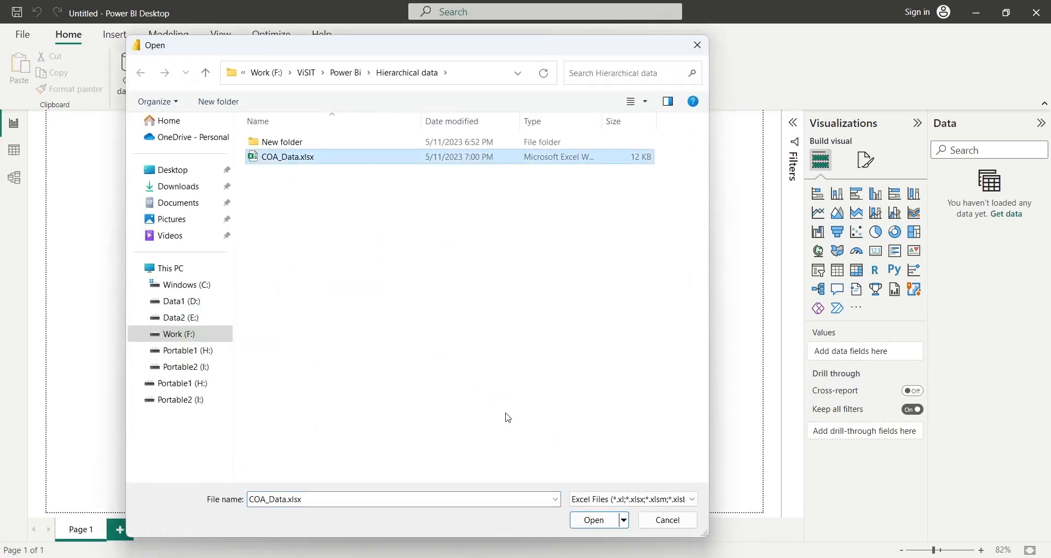
{"action": "left_click", "coordinate": [589, 524]}
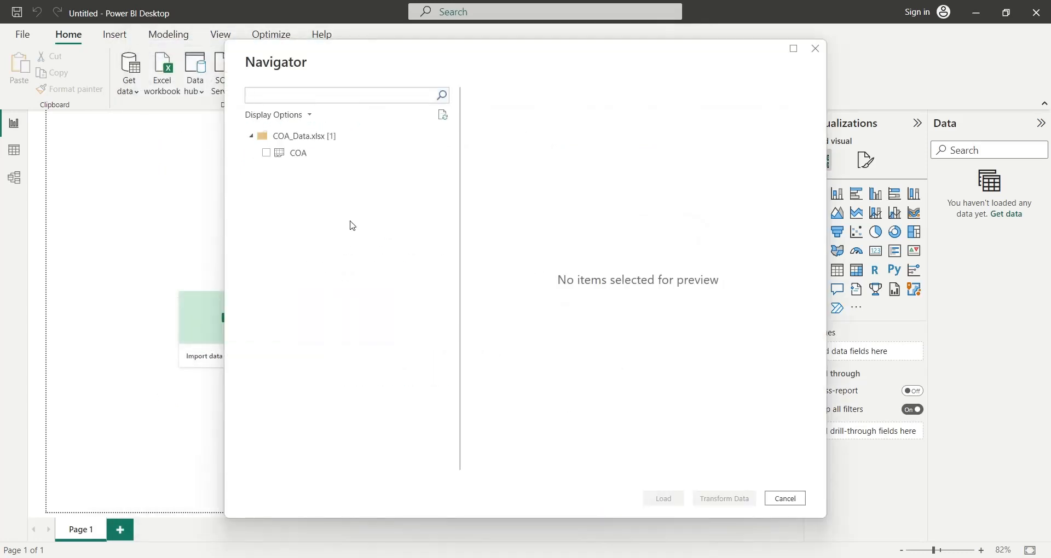
{"action": "left_click", "coordinate": [280, 159]}
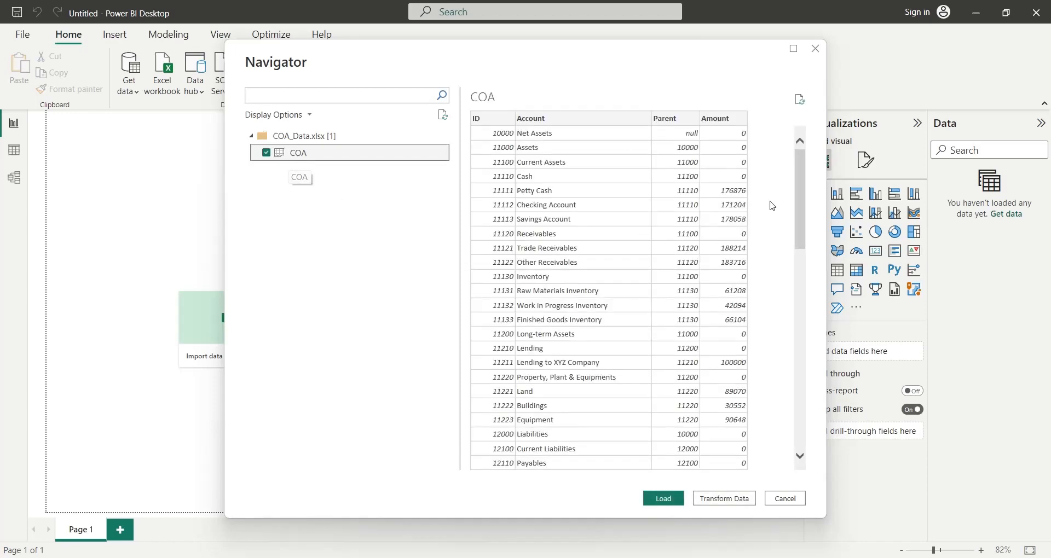
{"action": "left_click_drag", "start_coordinate": [802, 196], "coordinate": [800, 143]}
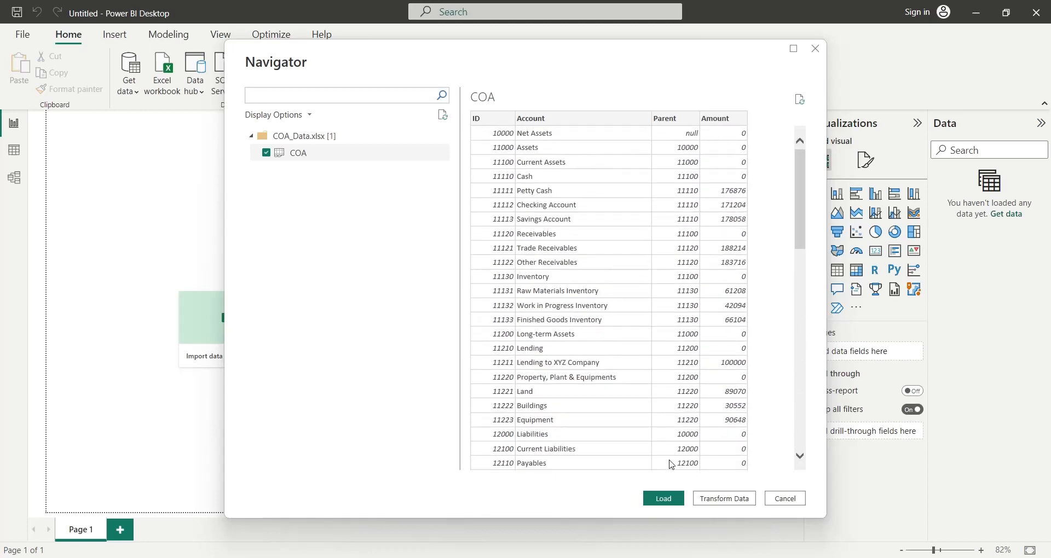
{"action": "left_click", "coordinate": [665, 499]}
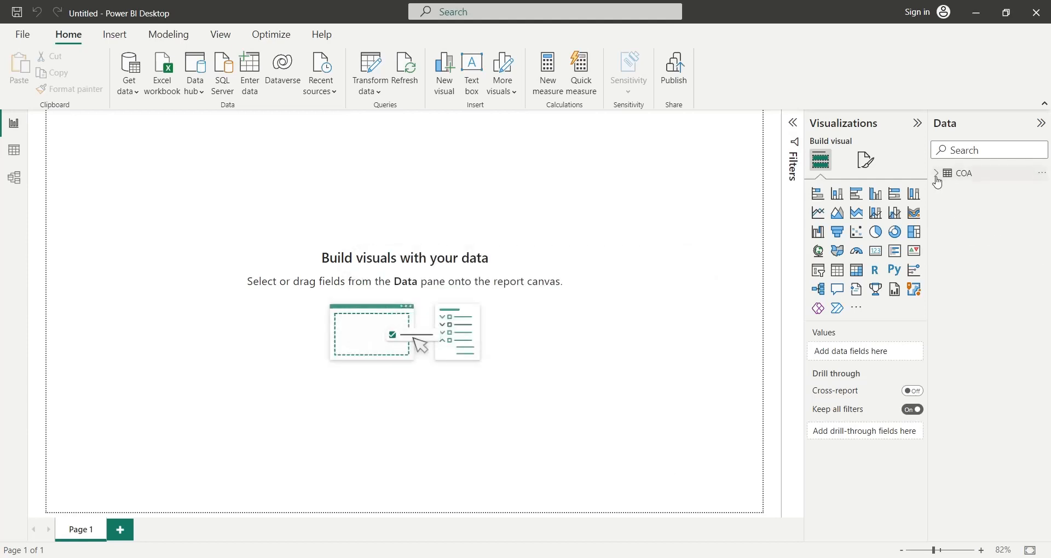
{"action": "left_click", "coordinate": [937, 174]}
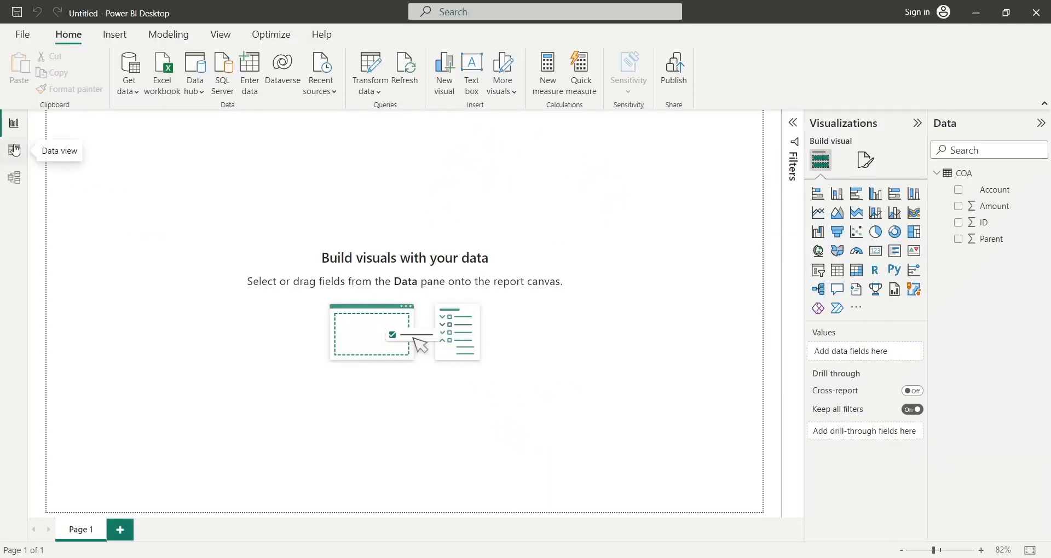
- In the COA table's data view, add the calculated column Full_Account = COA[ID] & " - " & COA[Account]
{"action": "left_click", "coordinate": [14, 150]}
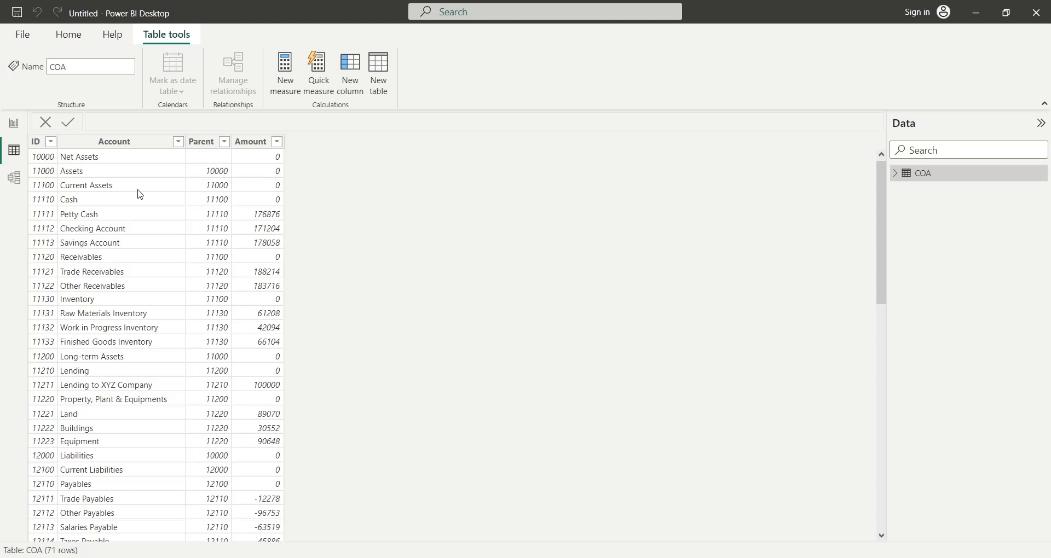
{"action": "left_click", "coordinate": [349, 77]}
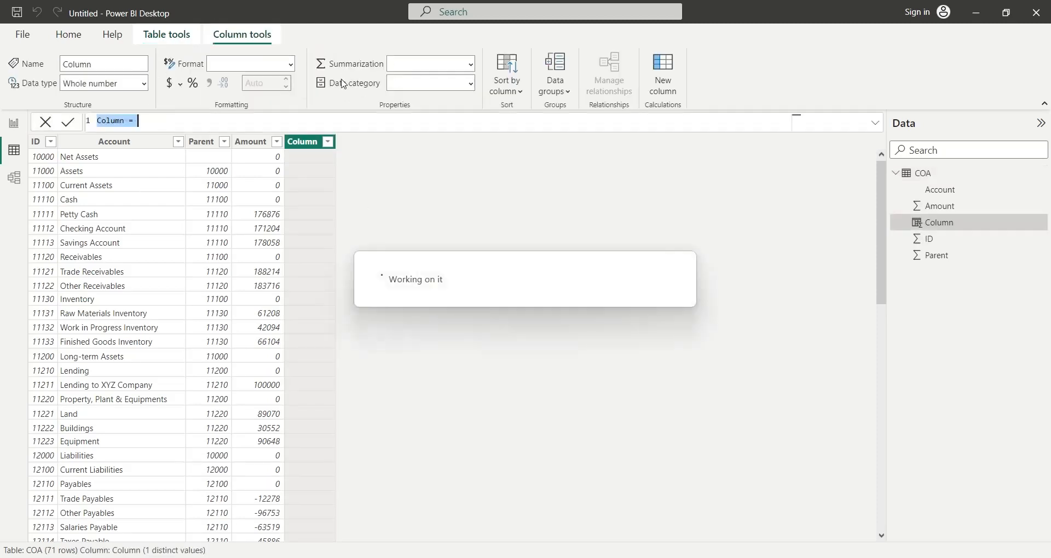
{"action": "type", "text": "Full_A"}
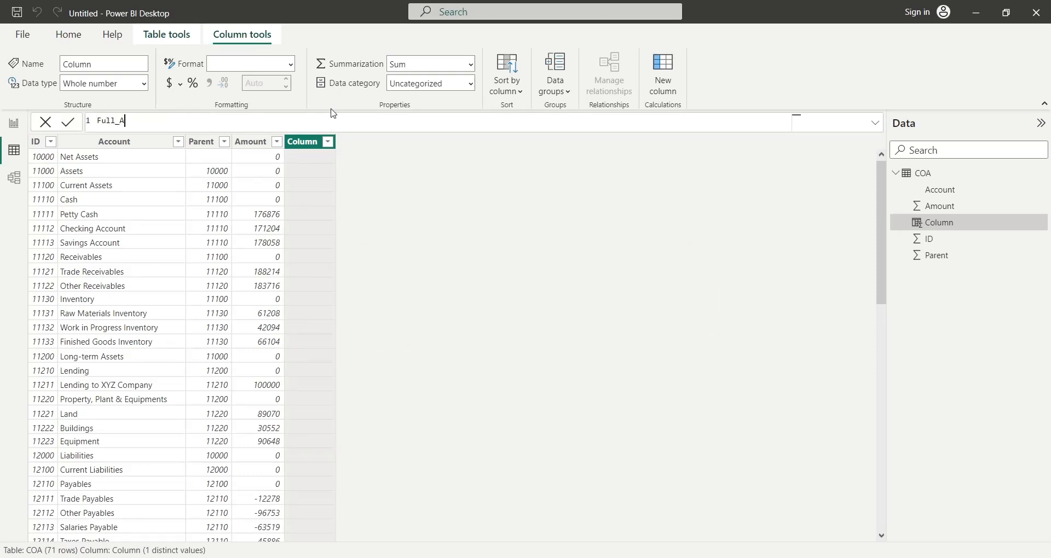
{"action": "type", "text": "ccount "}
{"action": "type", "text": "= COA[ID] & "}
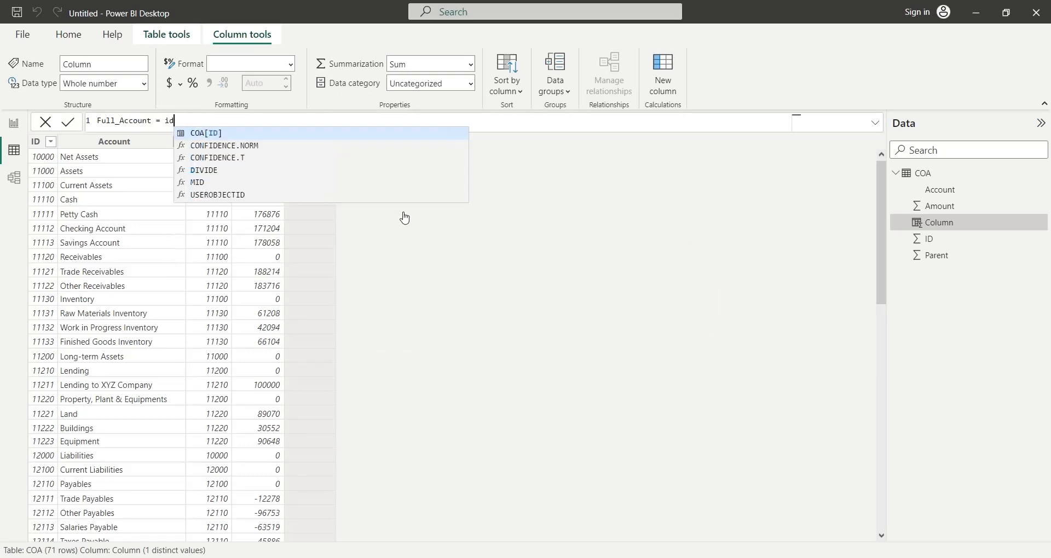
{"action": "type", "text": "\" -"}
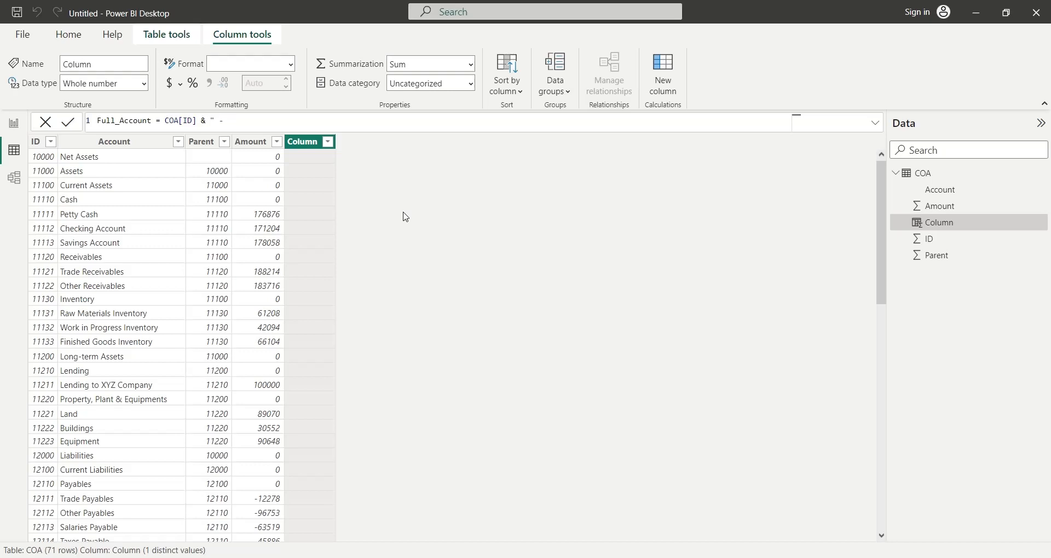
{"action": "type", "text": " \" & account"}
{"action": "key", "text": "Tab"}
{"action": "key", "text": "Return"}
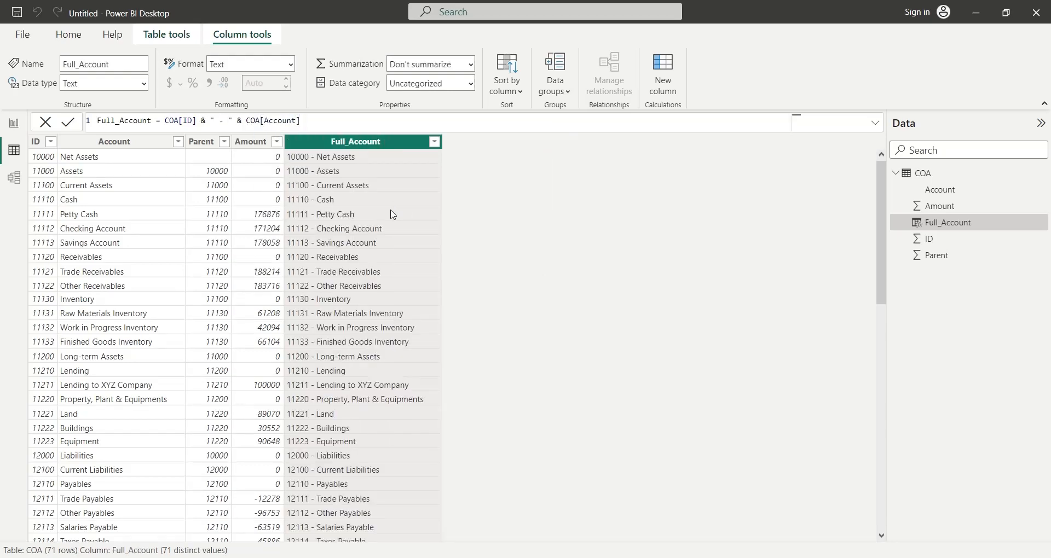
{"action": "scroll", "coordinate": [393, 229], "scroll_direction": "down", "scroll_amount": 8}
{"action": "scroll", "coordinate": [393, 229], "scroll_direction": "up", "scroll_amount": 8}
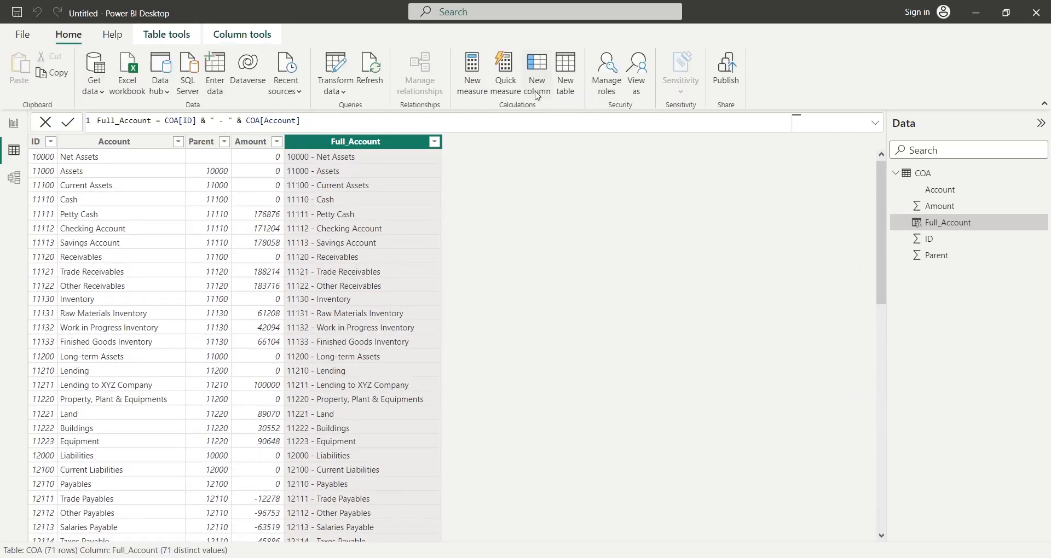
- Add the calculated column Path = path(COA[ID],COA[Parent]) to the COA table and look through its rows
{"action": "left_click", "coordinate": [537, 90]}
{"action": "type", "text": "Path"}
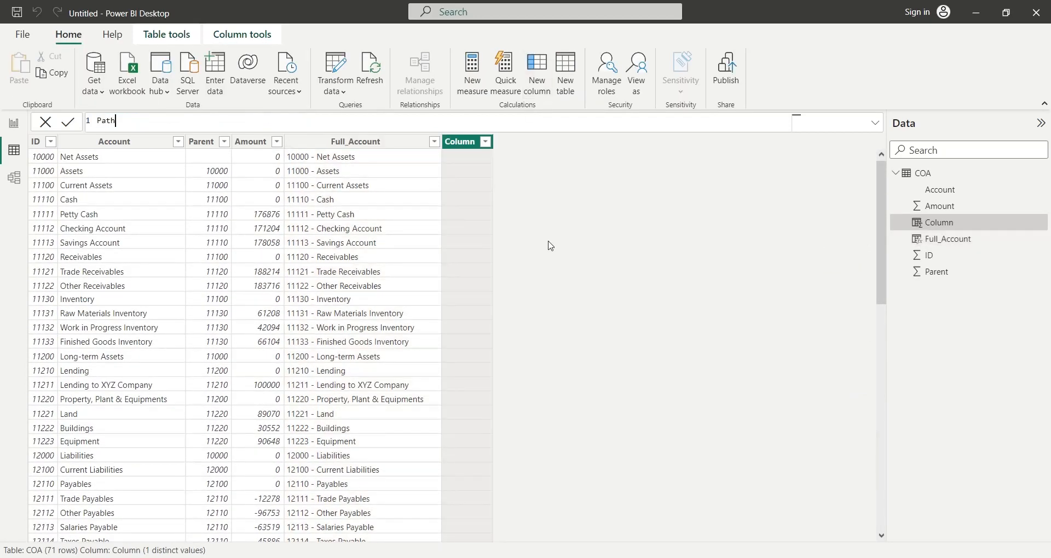
{"action": "type", "text": " = path("}
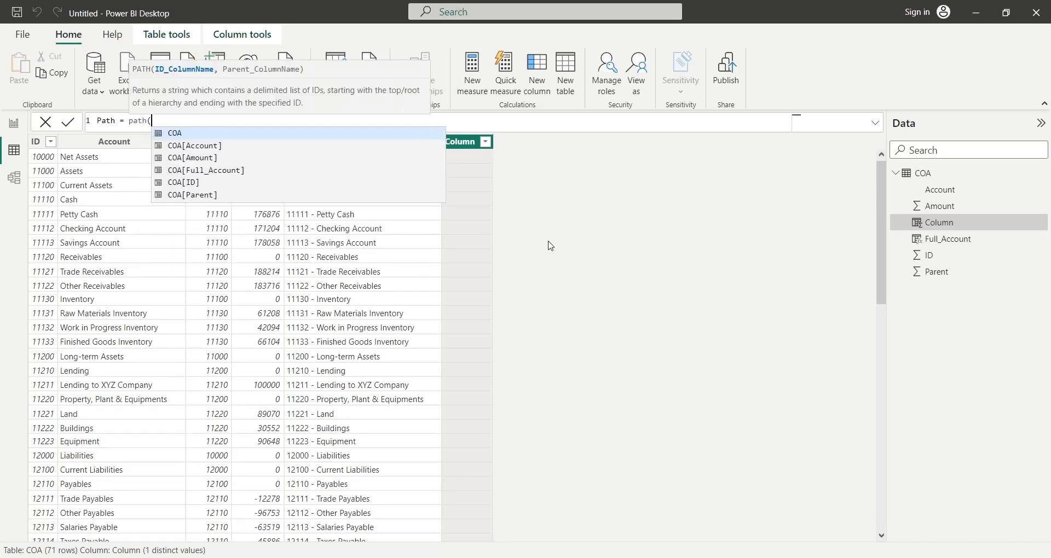
{"action": "type", "text": "COA[ID],COA[Parent])"}
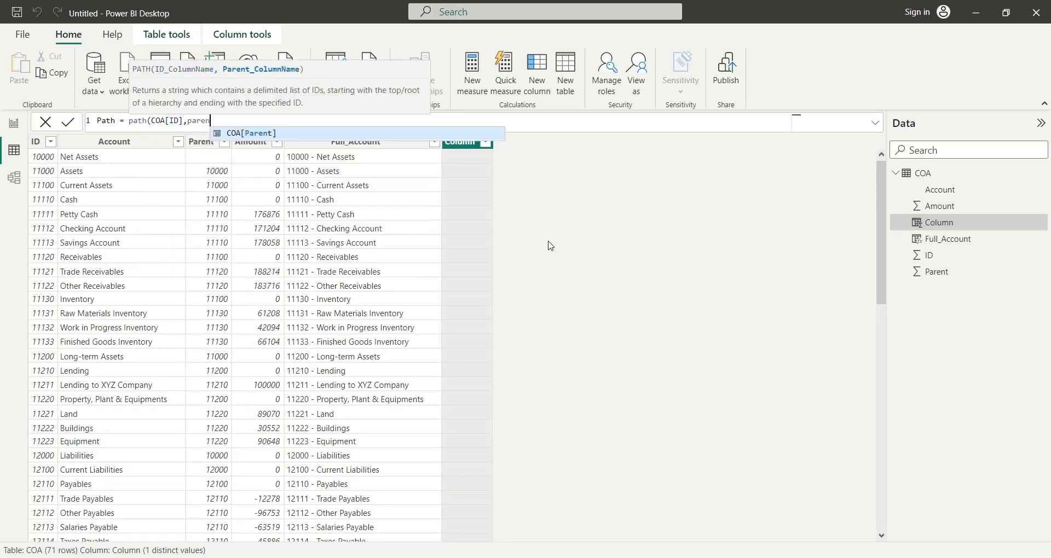
{"action": "key", "text": "Return"}
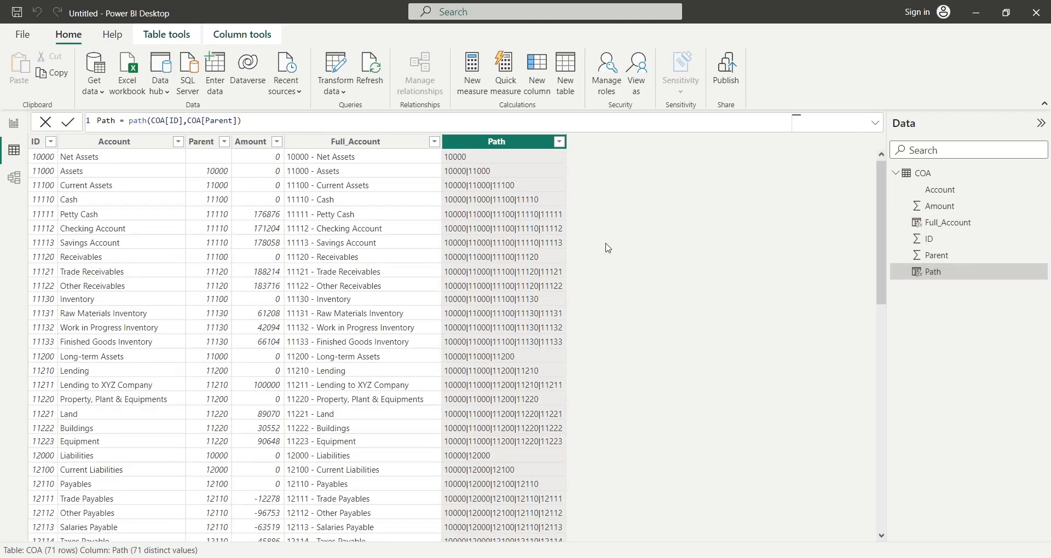
{"action": "scroll", "coordinate": [607, 249], "scroll_direction": "down", "scroll_amount": 15}
{"action": "scroll", "coordinate": [606, 250], "scroll_direction": "up", "scroll_amount": 15}
- Add the calculated column Length = pathlength(COA[Path]) to the COA table and look through its rows
{"action": "left_click", "coordinate": [537, 77]}
{"action": "type", "text": "Len"}
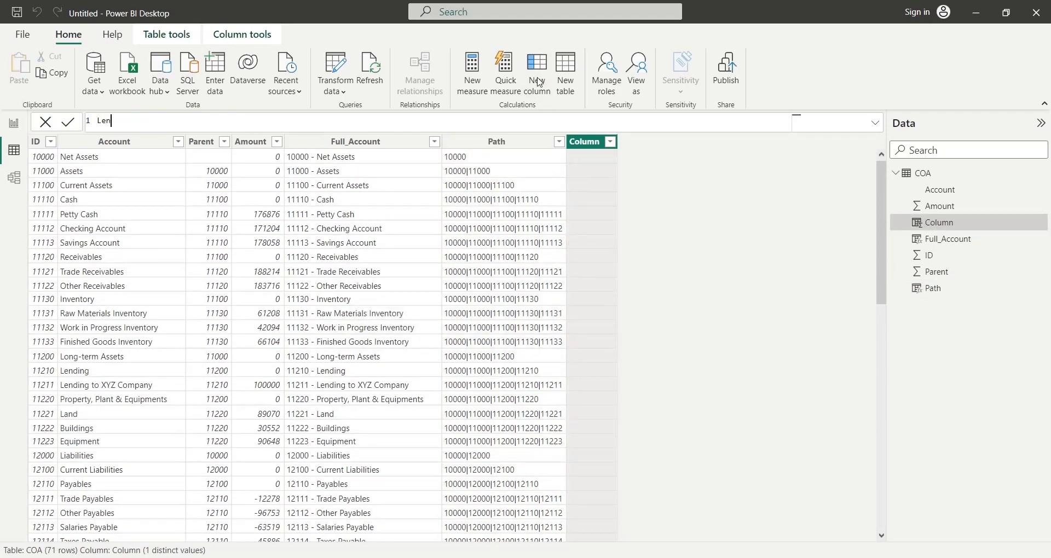
{"action": "type", "text": "gth = pathle"}
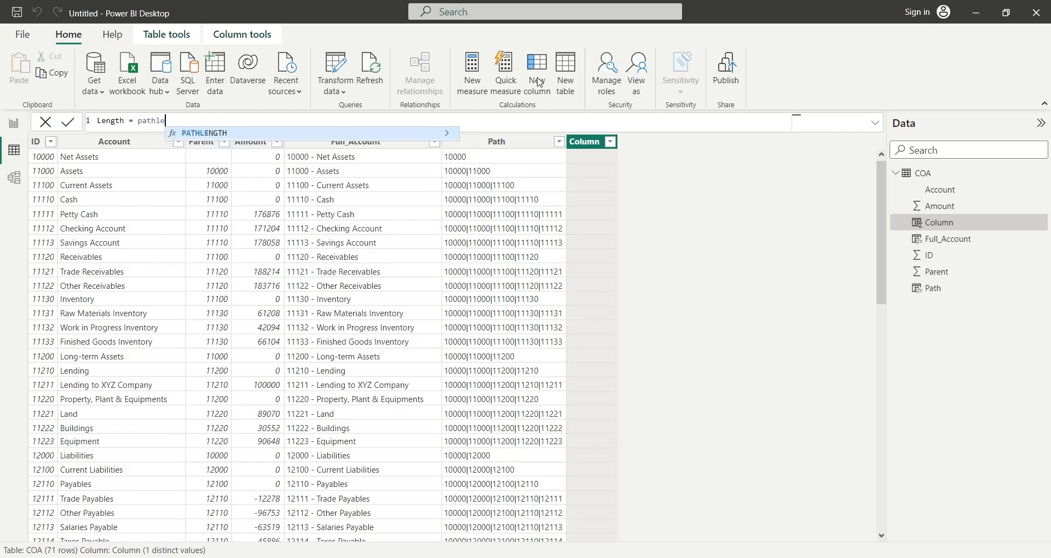
{"action": "type", "text": "ngth(path)"}
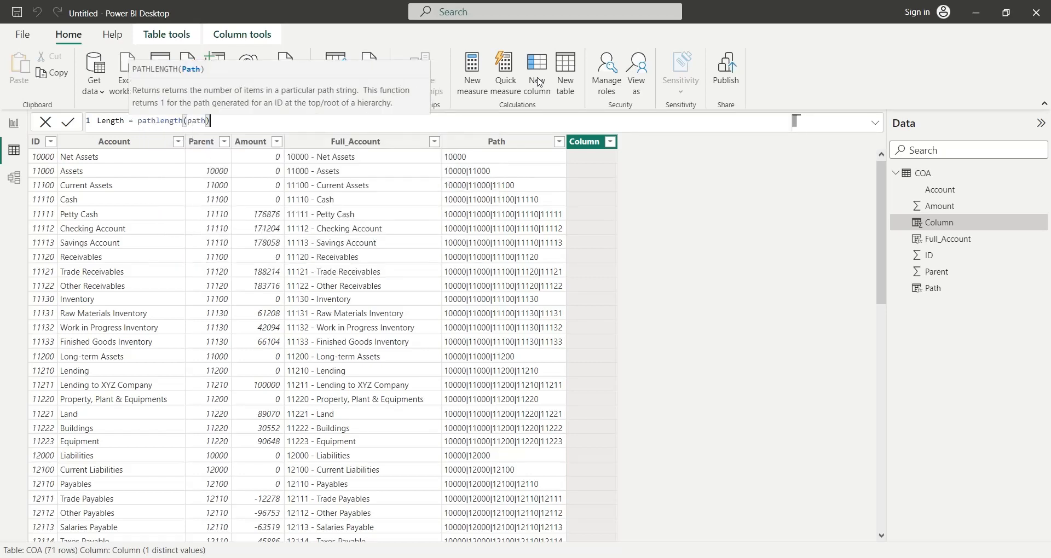
{"action": "key", "text": "BackSpace"}
{"action": "key", "text": "Tab"}
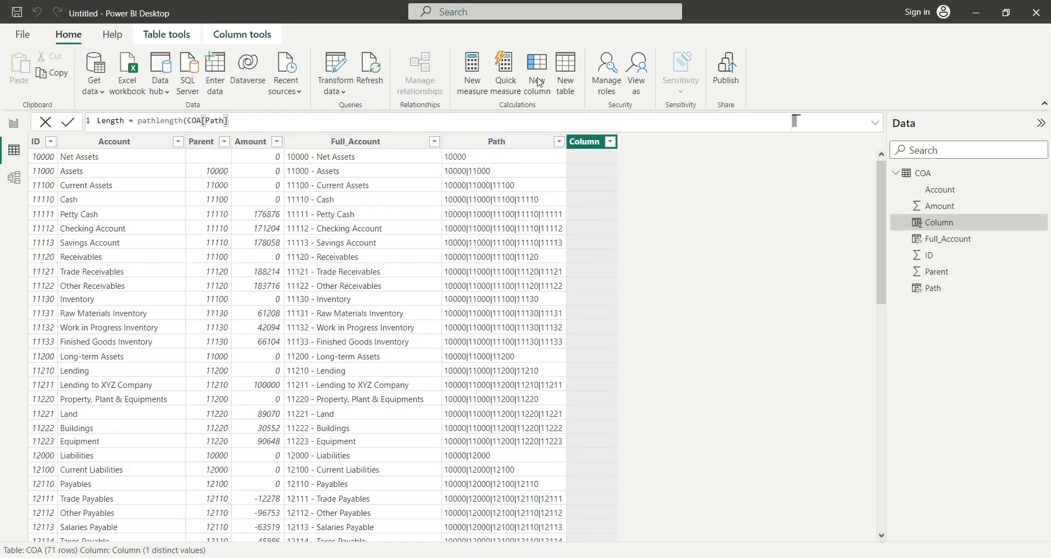
{"action": "type", "text": ")"}
{"action": "key", "text": "Return"}
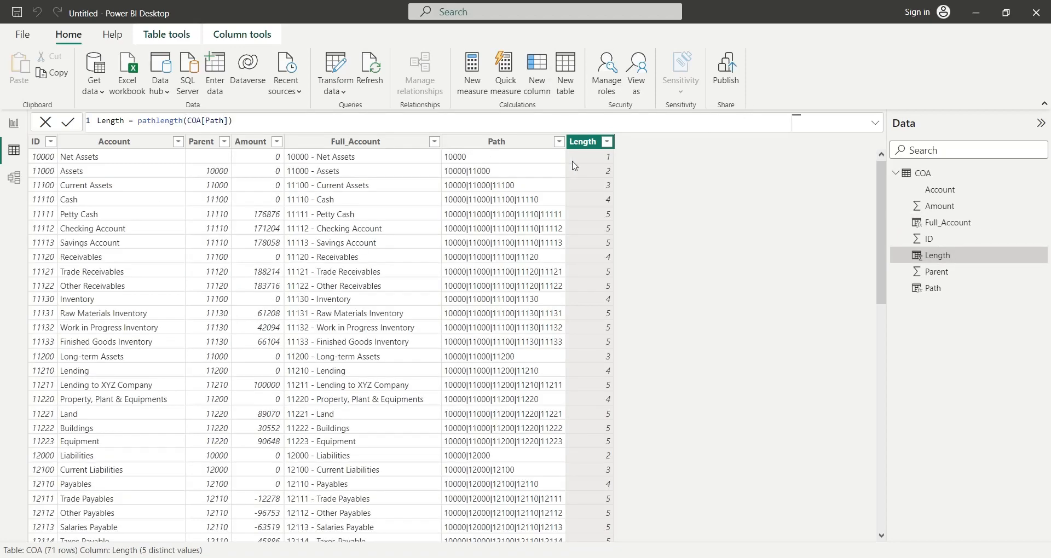
{"action": "mouse_move", "coordinate": [881, 229]}
{"action": "left_mouse_down"}
{"action": "mouse_move", "coordinate": [898, 324]}
{"action": "mouse_move", "coordinate": [873, 230]}
{"action": "left_mouse_up"}
{"action": "scroll", "coordinate": [710, 264], "scroll_direction": "down", "scroll_amount": 10}
- Add the calculated column Level-01 = pathitem(COA[Path],1) to the COA table
{"action": "left_click", "coordinate": [531, 82]}
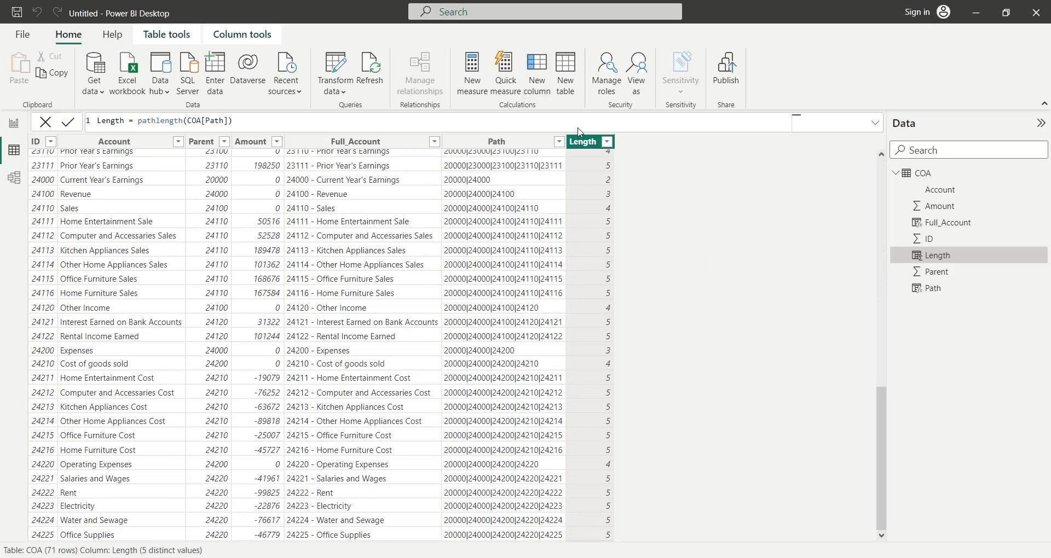
{"action": "type", "text": "Lev"}
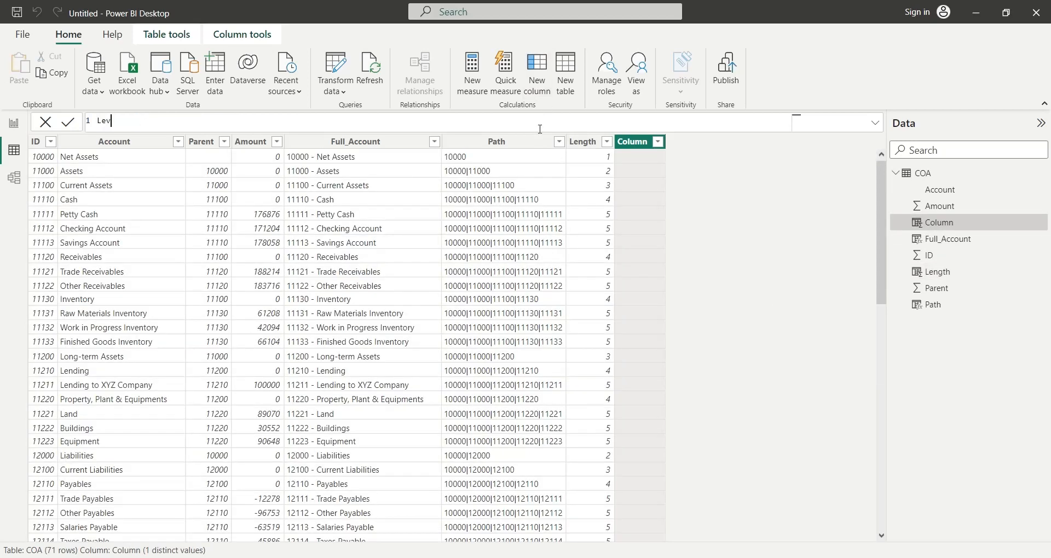
{"action": "type", "text": "el-01 = pathitem("}
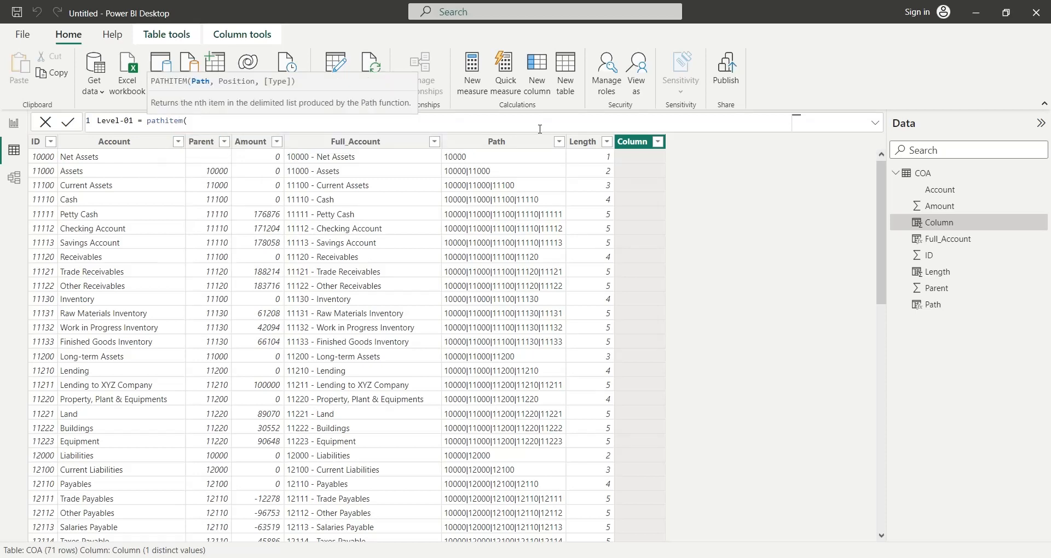
{"action": "type", "text": "COA[Path]"}
{"action": "key", "text": "Up"}
{"action": "key", "text": "Tab"}
{"action": "type", "text": ",1)"}
{"action": "key", "text": "Return"}
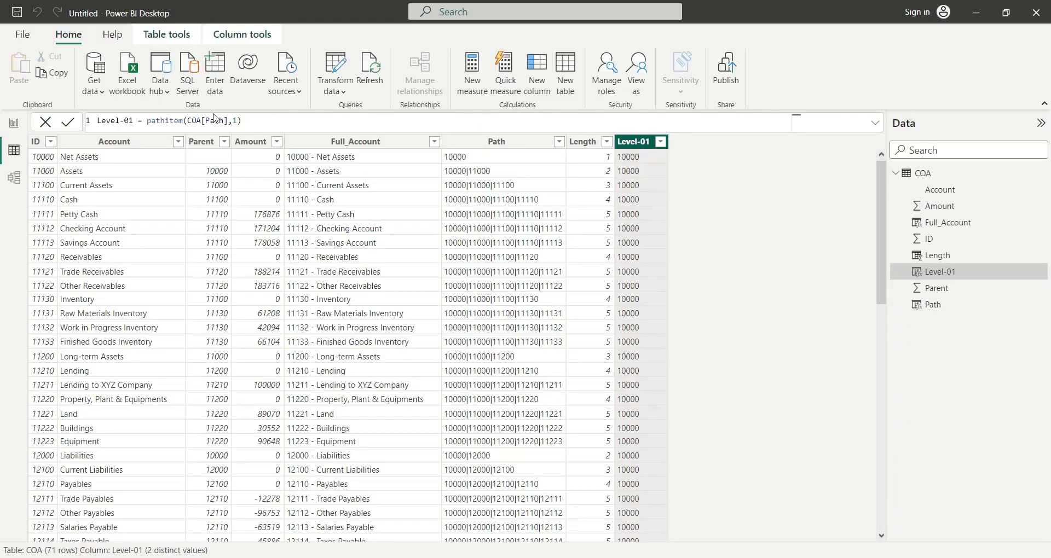
- Wrap the Level-01 formula in a lookup so it reads lookupvalue(COA[Full_Account],COA[ID],pathitem(COA[Path],1))
{"action": "left_click", "coordinate": [147, 121]}
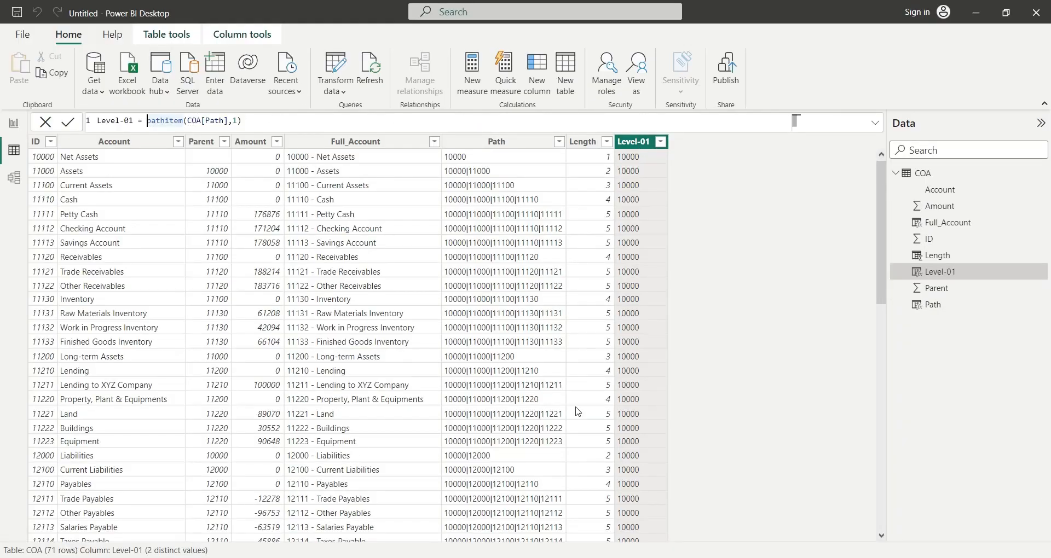
{"action": "type", "text": "lookupval"}
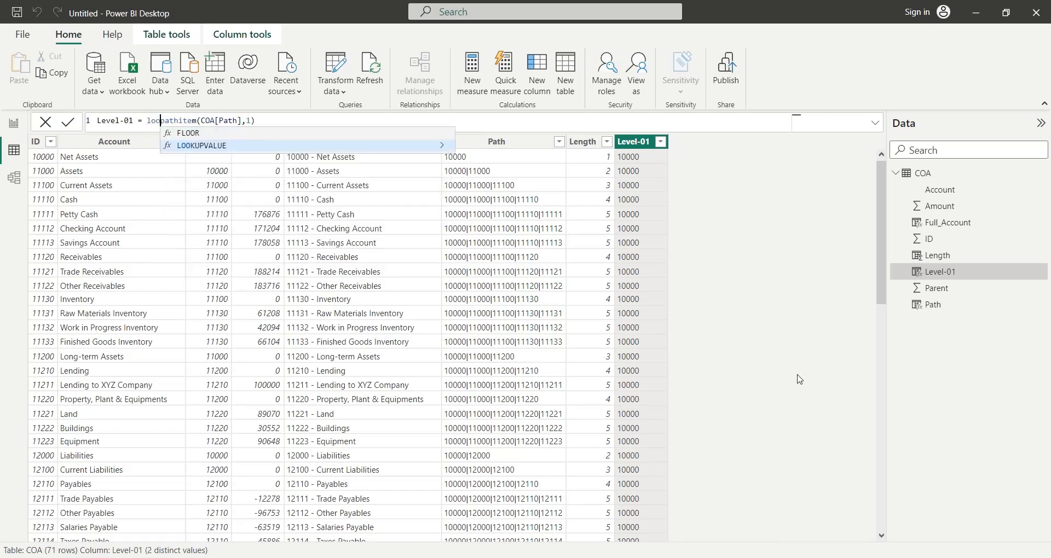
{"action": "type", "text": "ue("}
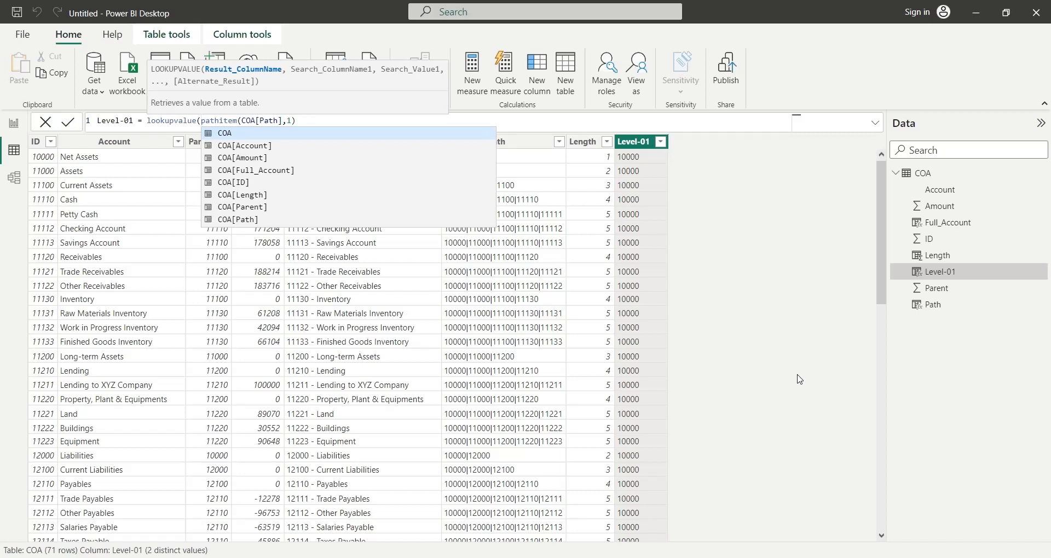
{"action": "type", "text": "acc"}
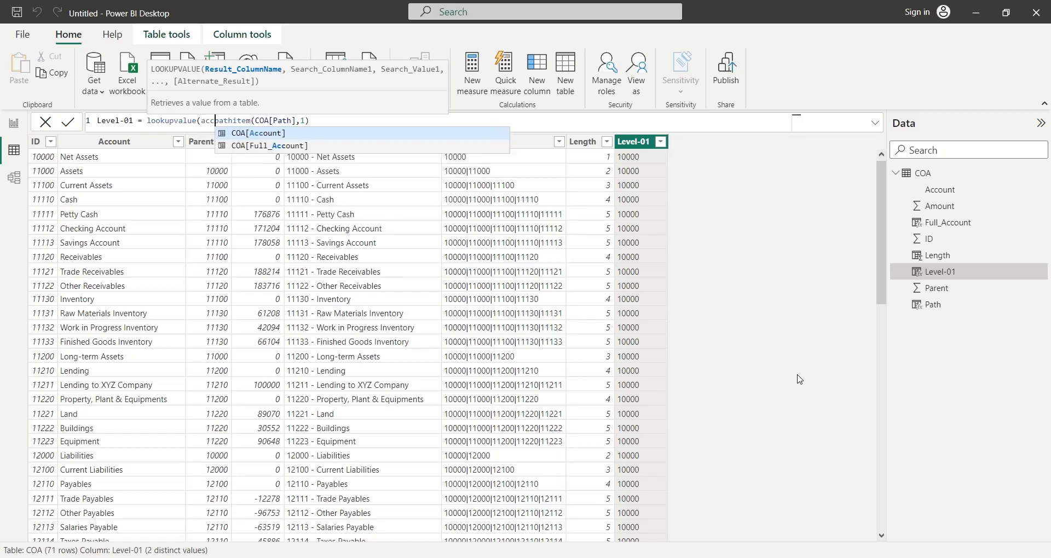
{"action": "key", "text": "Down"}
{"action": "key", "text": "Tab"}
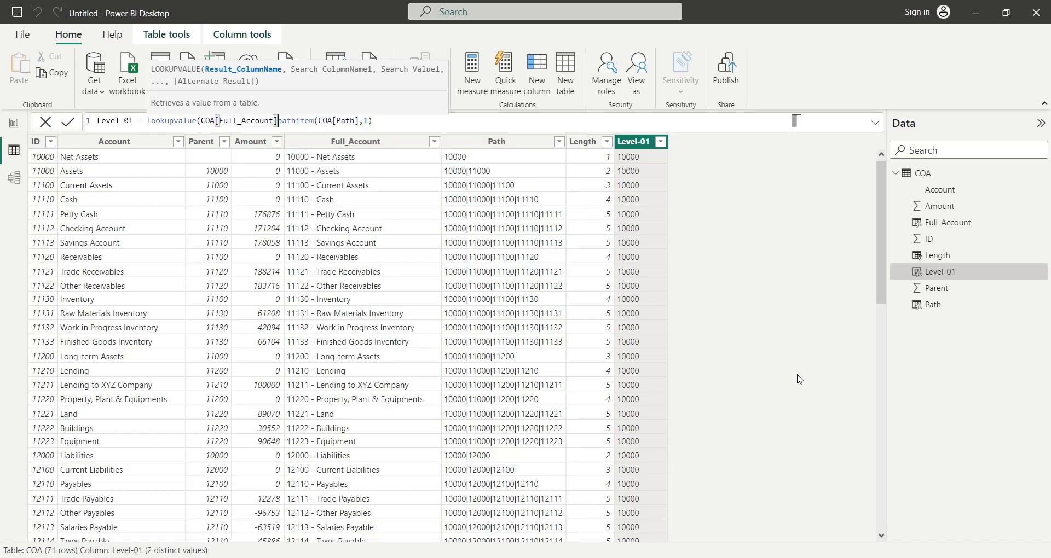
{"action": "type", "text": ","}
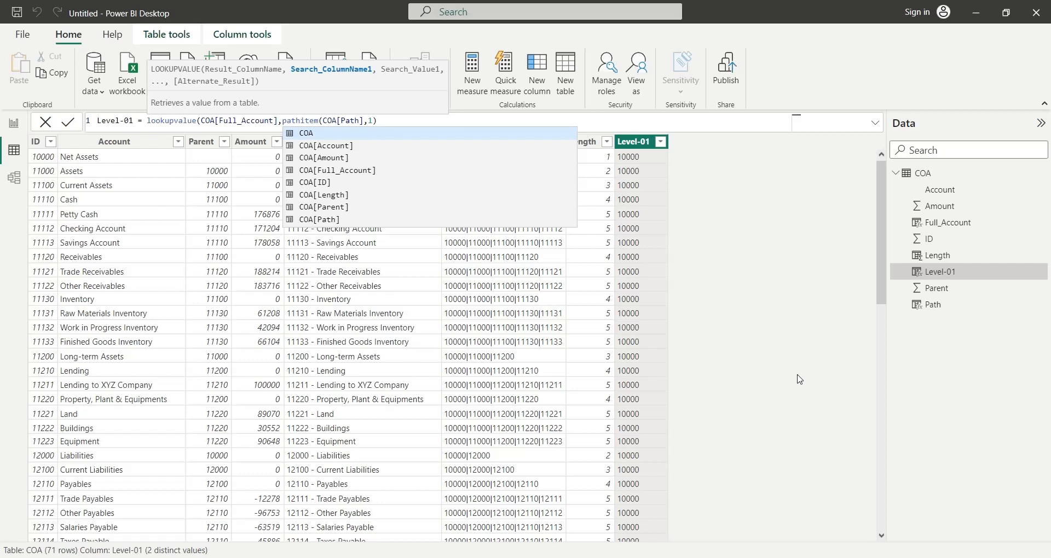
{"action": "type", "text": "id"}
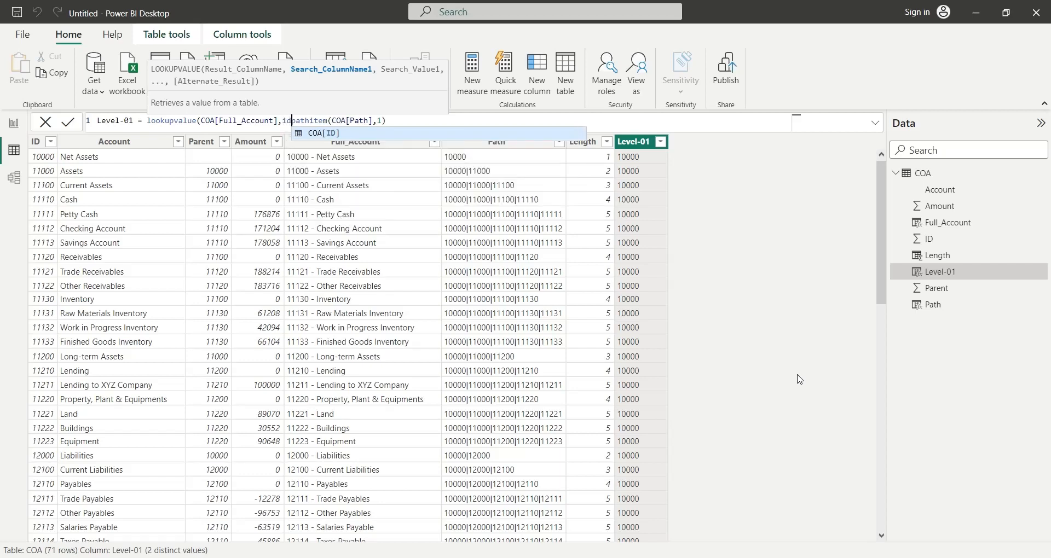
{"action": "key", "text": "Tab"}
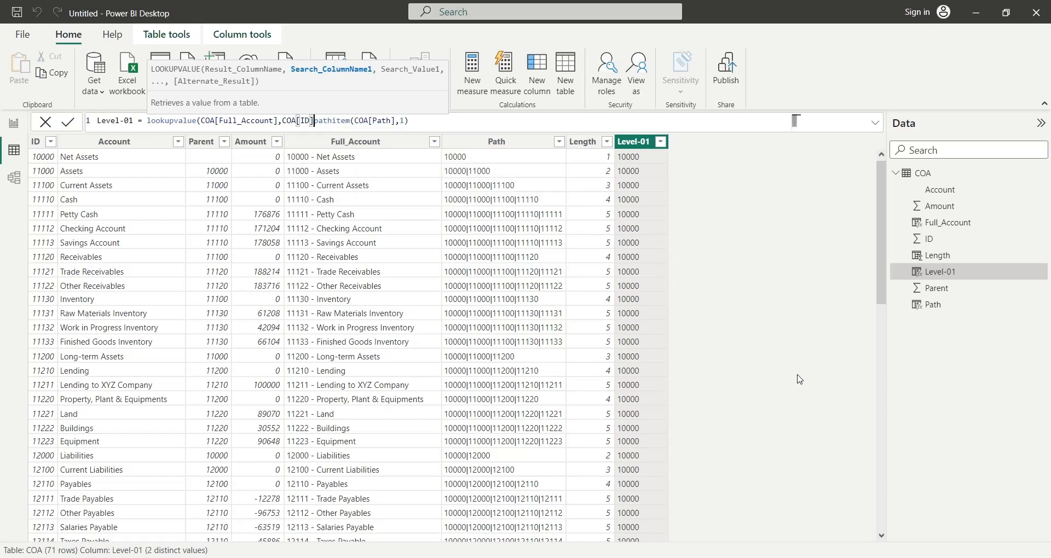
{"action": "type", "text": ","}
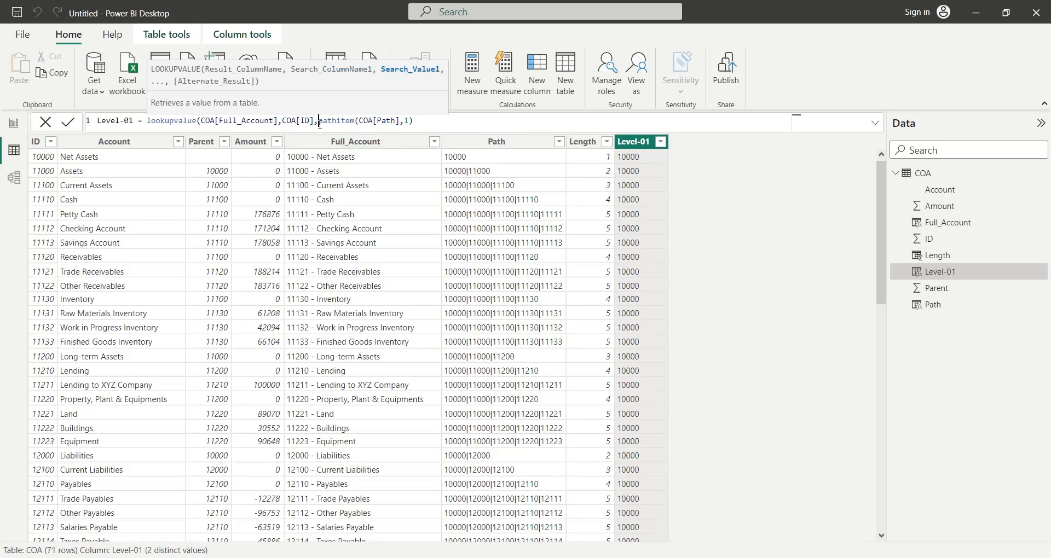
{"action": "left_click_drag", "start_coordinate": [321, 123], "coordinate": [422, 122]}
{"action": "left_click", "coordinate": [424, 123]}
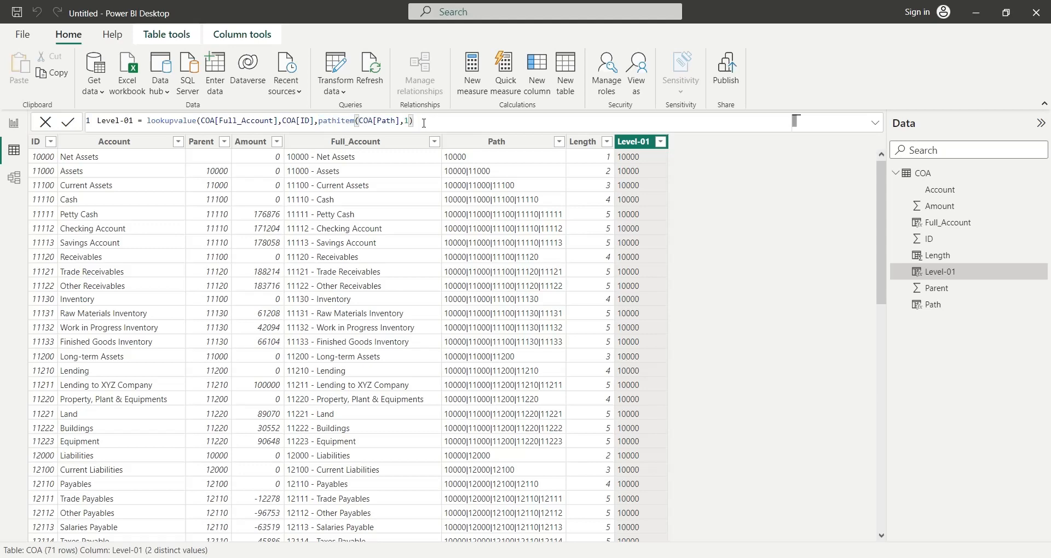
{"action": "type", "text": ")"}
{"action": "key", "text": "Return"}
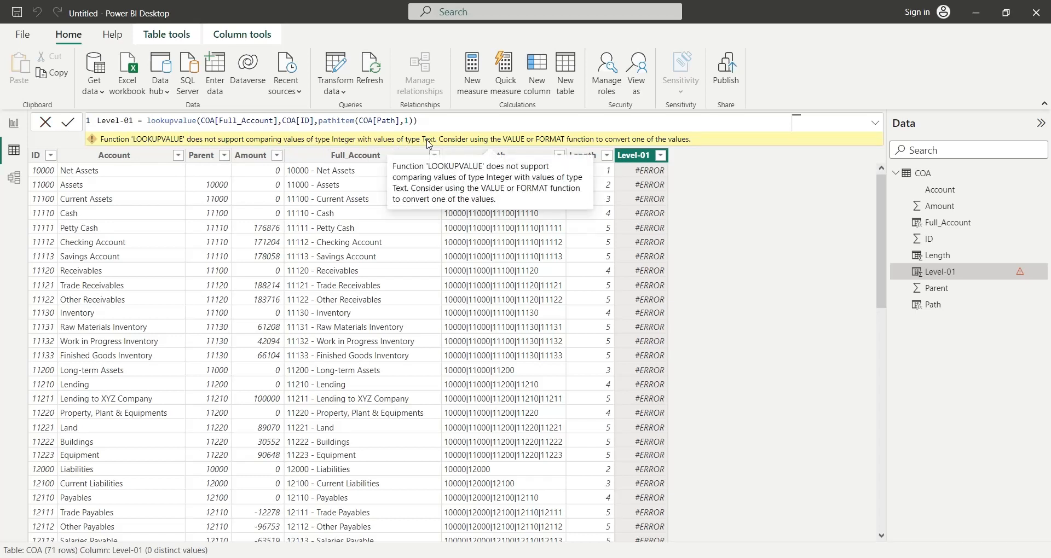
- Add the INTEGER type argument to pathitem in the Level-01 formula, giving pathitem(COA[Path],1,INTEGER), and look through the column's rows
{"action": "left_click", "coordinate": [406, 121]}
{"action": "type", "text": "1"}
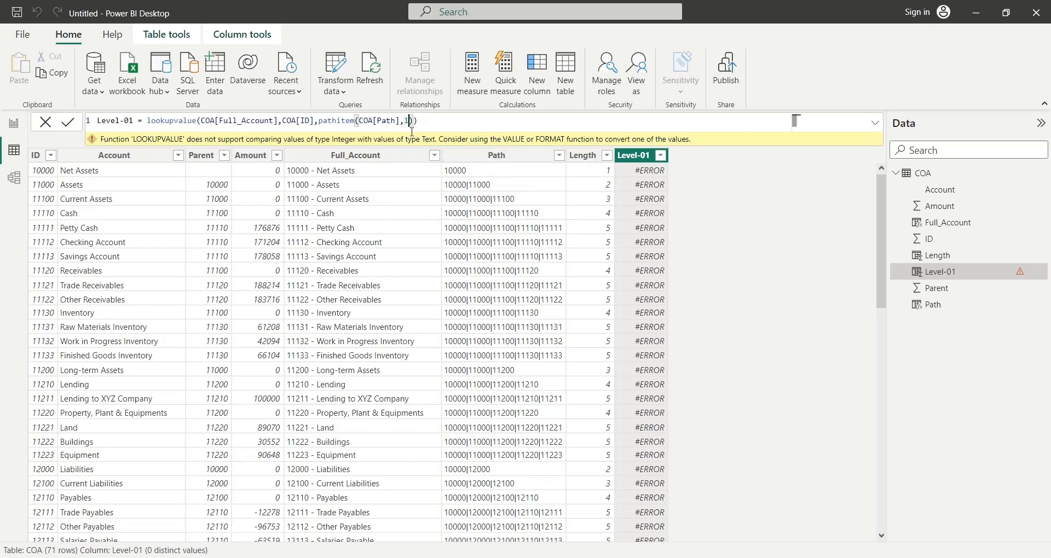
{"action": "type", "text": ","}
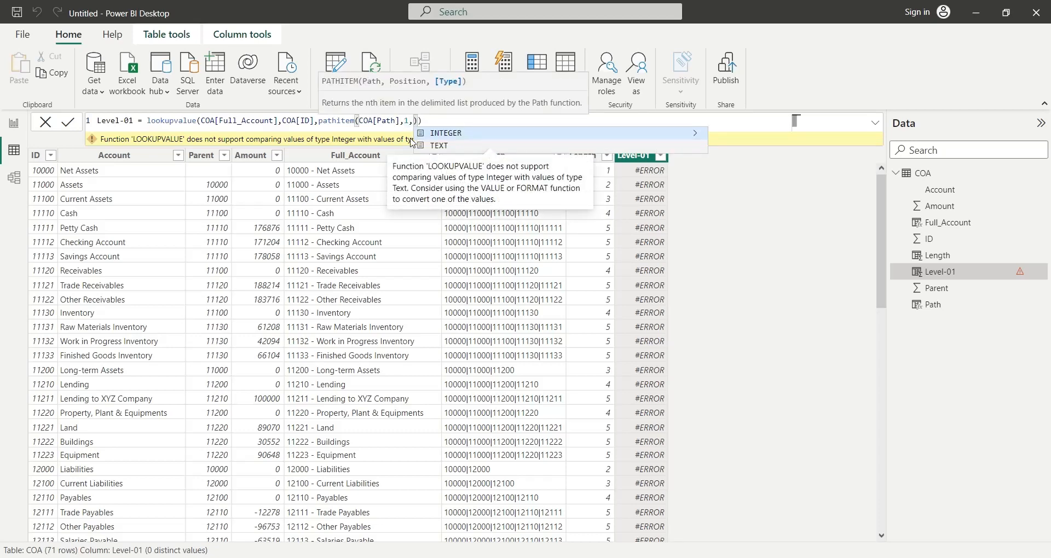
{"action": "type", "text": "integer"}
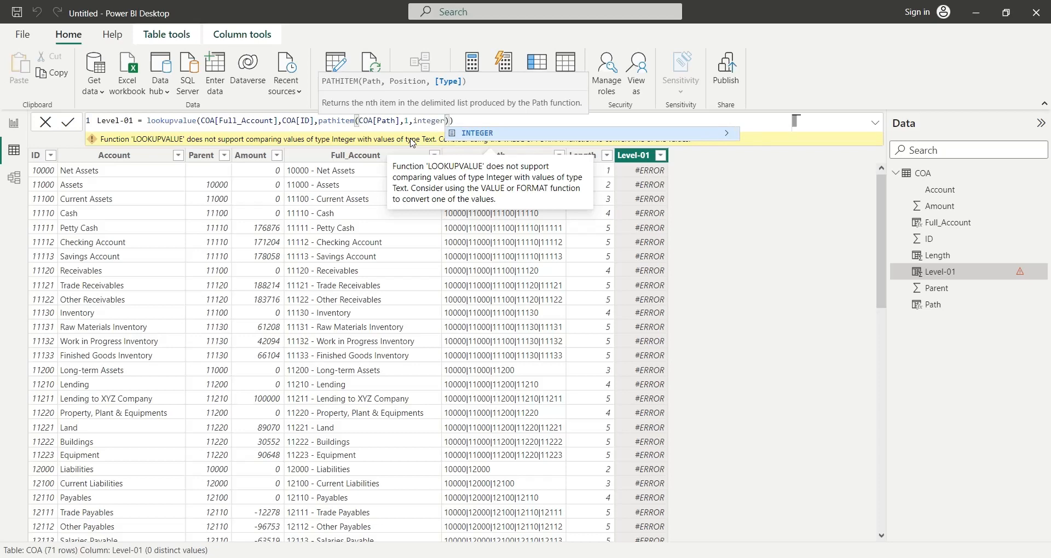
{"action": "key", "text": "Tab"}
{"action": "type", "text": ")"}
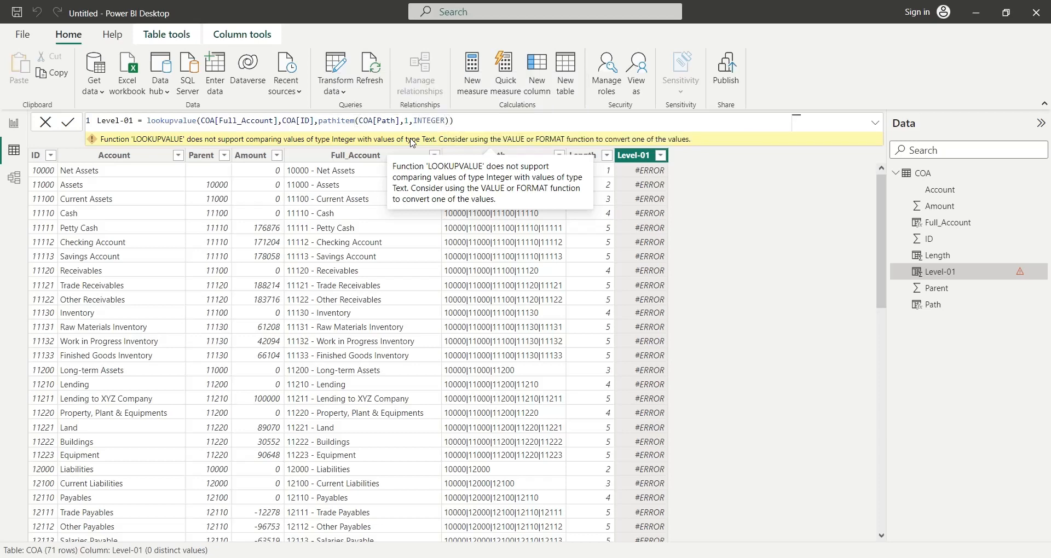
{"action": "key", "text": "Return"}
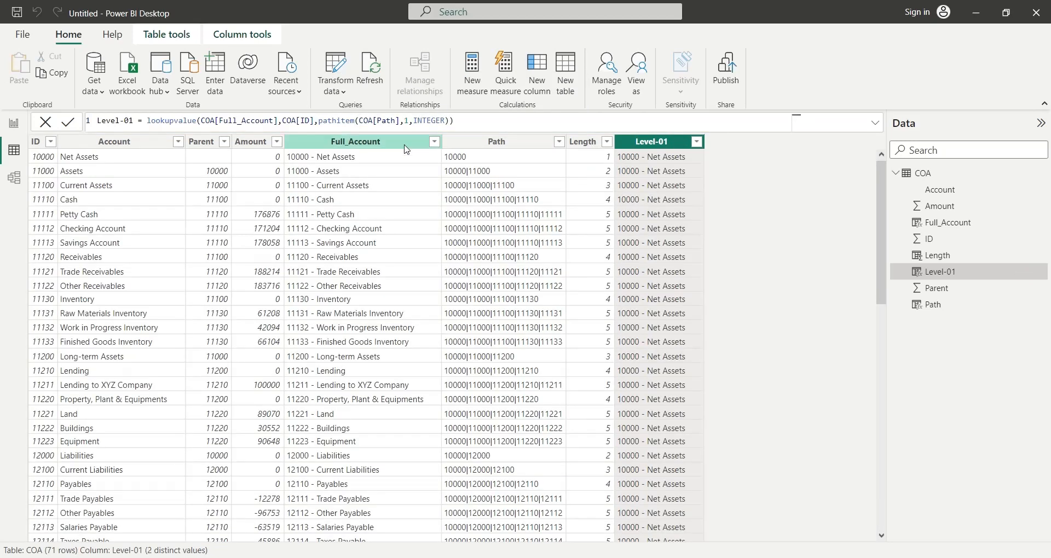
{"action": "mouse_move", "coordinate": [880, 207]}
{"action": "left_mouse_down"}
{"action": "mouse_move", "coordinate": [879, 438]}
{"action": "mouse_move", "coordinate": [881, 209]}
{"action": "left_mouse_up"}
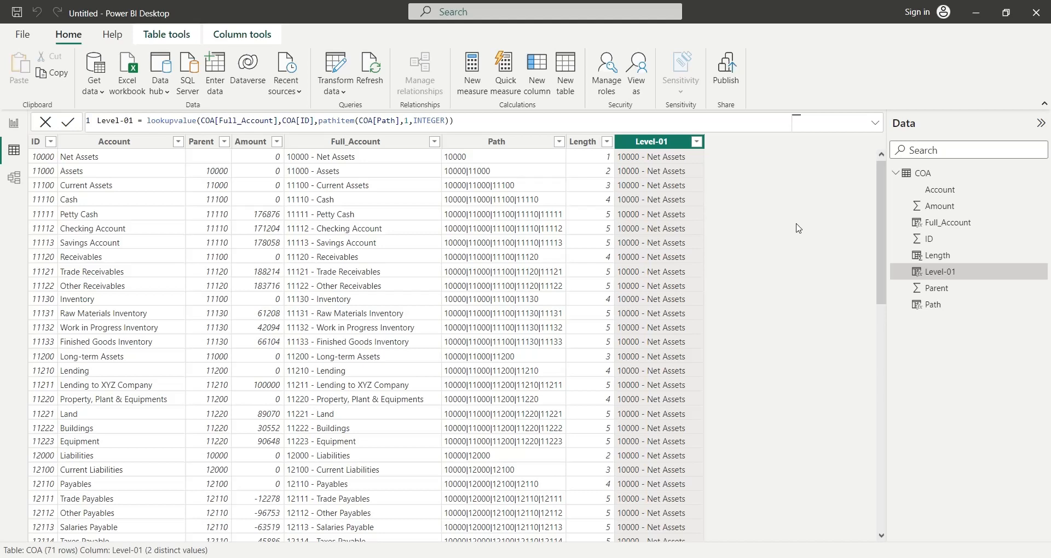
{"action": "scroll", "coordinate": [799, 228], "scroll_direction": "down", "scroll_amount": 15}
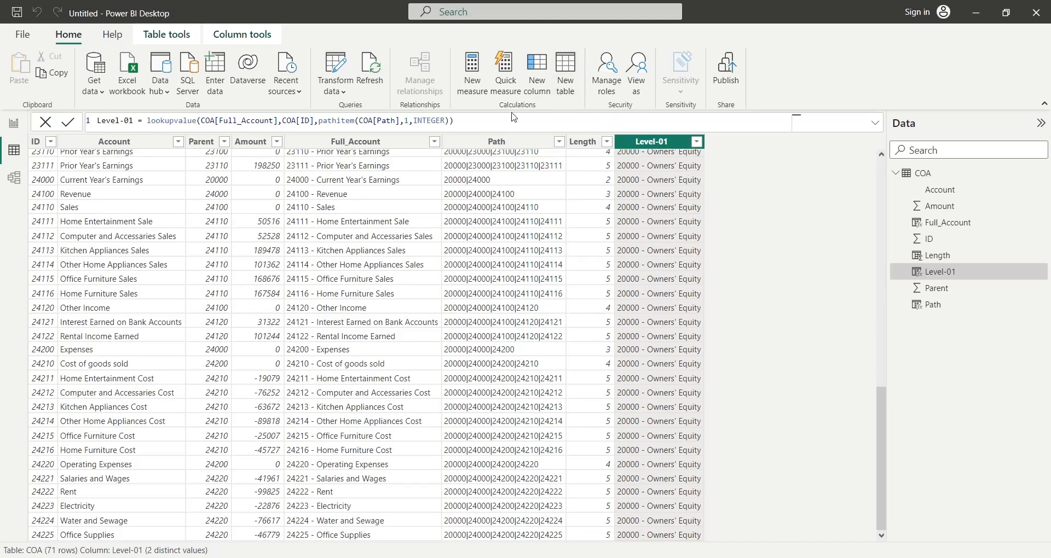
- Copy the Level-01 formula into a new calculated column, Level-02 = lookupvalue(COA[Full_Account],COA[ID],pathitem(COA[Path],2,INTEGER)), and look through its rows
{"action": "key", "text": "ctrl+a"}
{"action": "key", "text": "ctrl+c"}
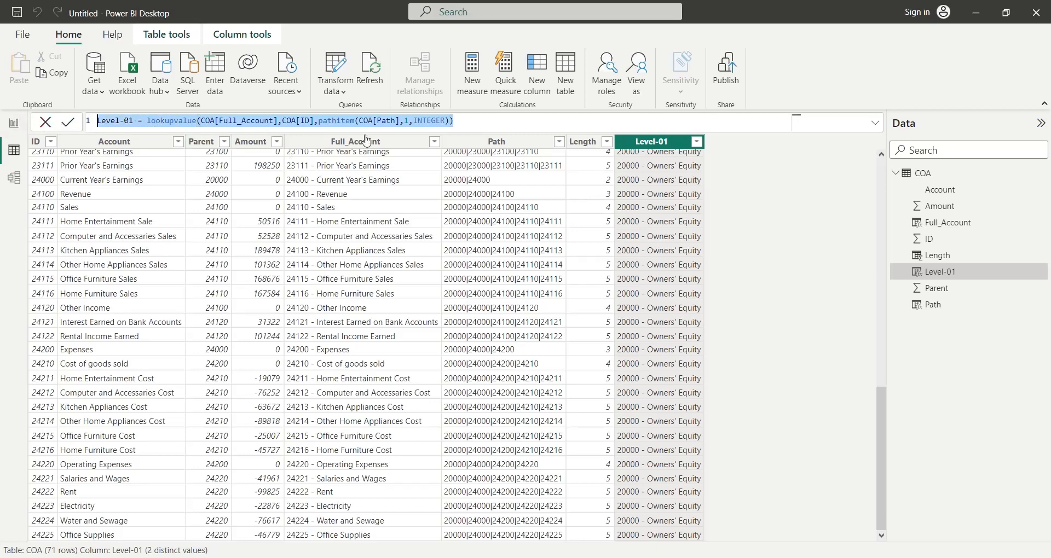
{"action": "left_click", "coordinate": [536, 87]}
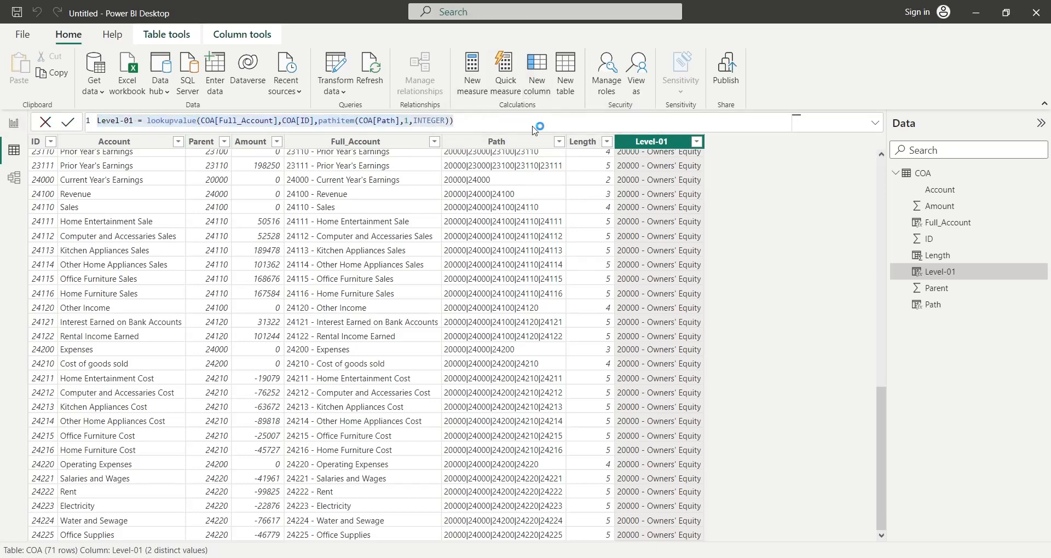
{"action": "key", "text": "ctrl+v"}
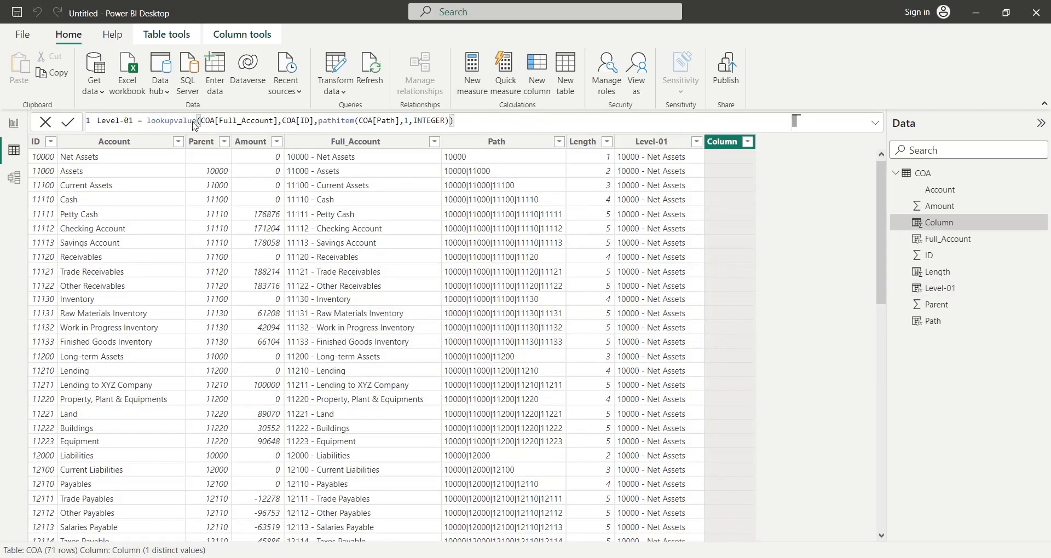
{"action": "left_click", "coordinate": [132, 120]}
{"action": "left_click_drag", "start_coordinate": [404, 121], "coordinate": [409, 121]}
{"action": "type", "text": "2"}
{"action": "left_click", "coordinate": [449, 122]}
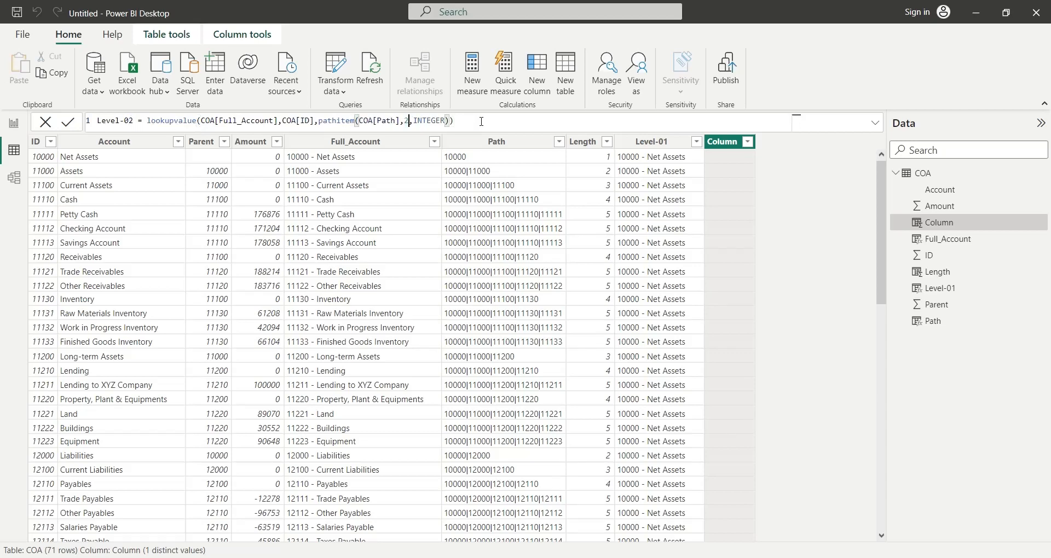
{"action": "left_click", "coordinate": [481, 122]}
{"action": "key", "text": "Return"}
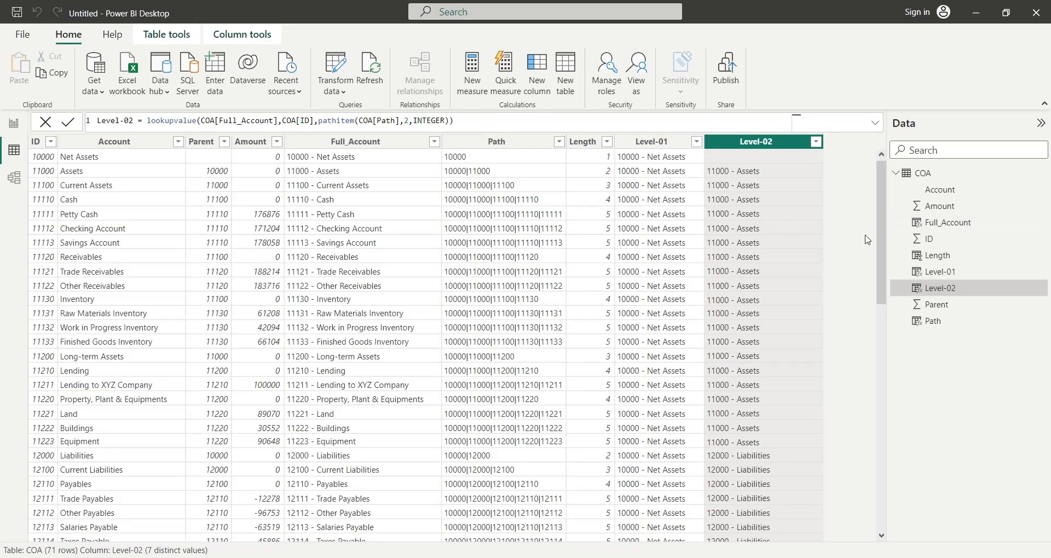
{"action": "left_click_drag", "start_coordinate": [879, 213], "coordinate": [707, 158]}
- Copy the Level-02 formula into a new calculated column, Level-03 = lookupvalue(COA[Full_Account],COA[ID],pathitem(COA[Path],3,INTEGER)), and look through its rows
{"action": "left_click_drag", "start_coordinate": [565, 124], "coordinate": [41, 131]}
{"action": "key", "text": "ctrl+c"}
{"action": "left_click", "coordinate": [537, 75]}
{"action": "key", "text": "ctrl+v"}
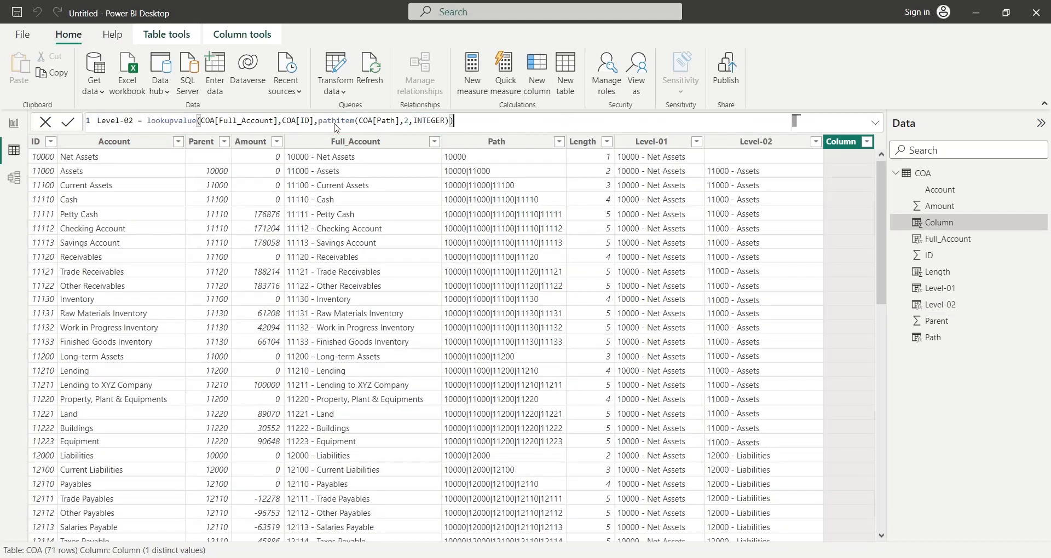
{"action": "left_click", "coordinate": [133, 121]}
{"action": "key", "text": "BackSpace"}
{"action": "type", "text": "3"}
{"action": "left_click", "coordinate": [408, 121]}
{"action": "key", "text": "BackSpace"}
{"action": "type", "text": "3"}
{"action": "left_click", "coordinate": [477, 122]}
{"action": "key", "text": "Return"}
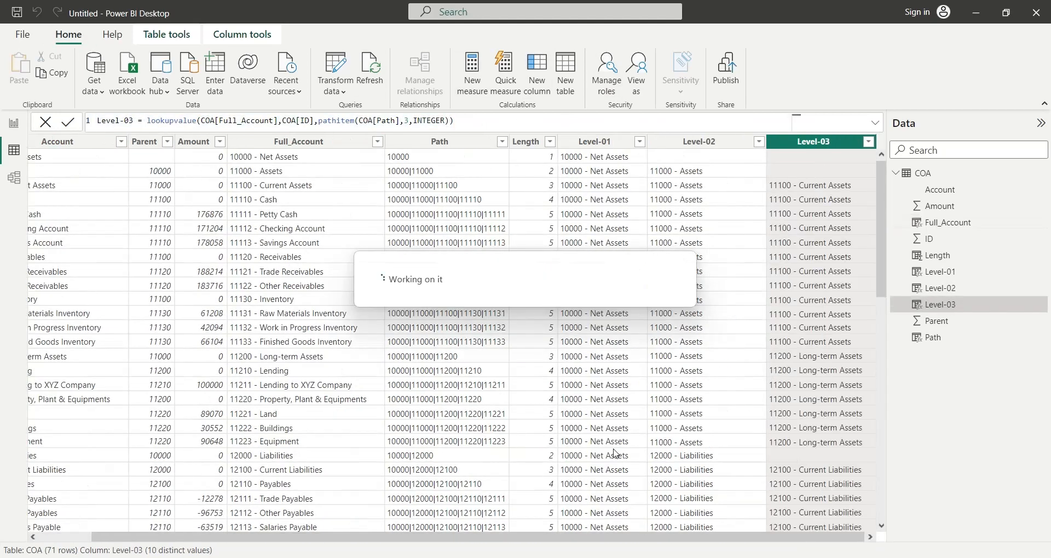
{"action": "mouse_move", "coordinate": [882, 246]}
{"action": "left_mouse_down"}
{"action": "mouse_move", "coordinate": [882, 476]}
{"action": "mouse_move", "coordinate": [881, 230]}
{"action": "left_mouse_up"}
- Copy the Level-03 formula into a new calculated column, Level-04 = lookupvalue(COA[Full_Account],COA[ID],pathitem(COA[Path],4,INTEGER))
{"action": "left_click_drag", "start_coordinate": [476, 122], "coordinate": [88, 125]}
{"action": "key", "text": "ctrl+c"}
{"action": "left_click", "coordinate": [537, 75]}
{"action": "key", "text": "ctrl+v"}
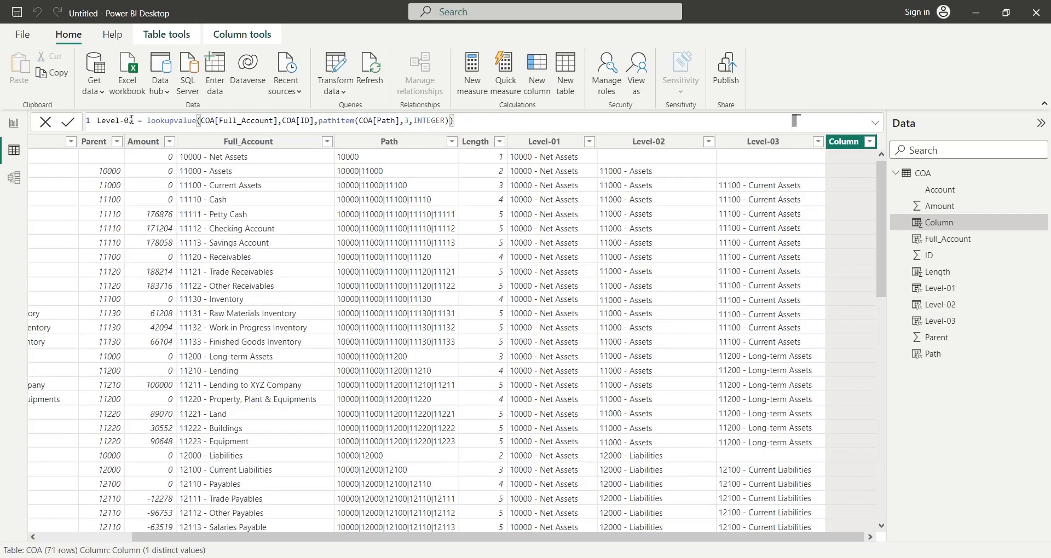
{"action": "left_click", "coordinate": [133, 121]}
{"action": "key", "text": "BackSpace"}
{"action": "type", "text": "4"}
{"action": "left_click", "coordinate": [409, 121]}
{"action": "key", "text": "BackSpace"}
{"action": "type", "text": "4"}
{"action": "key", "text": "Return"}
- Add the calculated column Level-05 = lookupvalue(COA[Full_Account],COA[ID],pathitem(COA[Path],5,INTEGER)) from the copied formula and look through its rows
{"action": "left_click", "coordinate": [538, 75]}
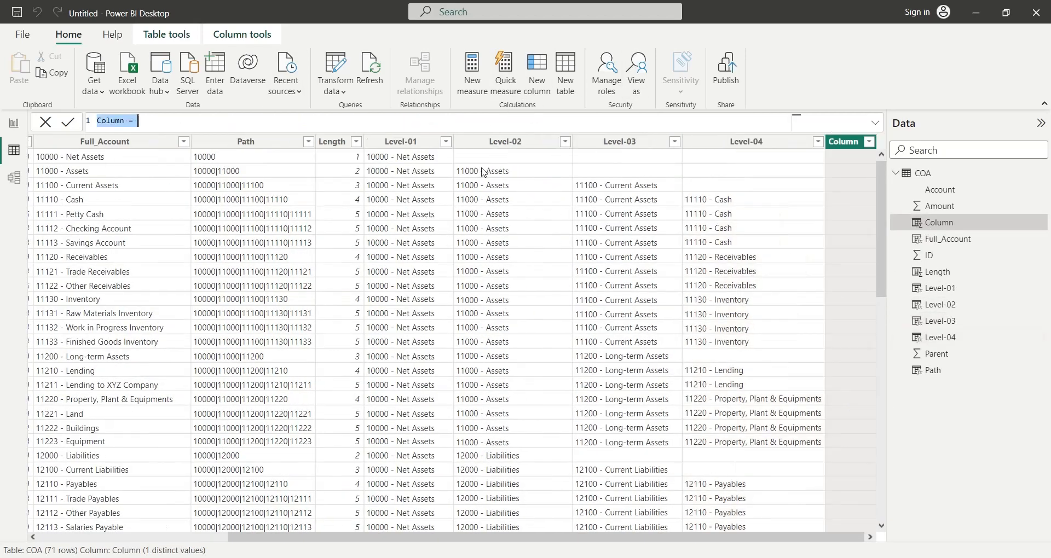
{"action": "key", "text": "ctrl+v"}
{"action": "left_click", "coordinate": [133, 121]}
{"action": "key", "text": "BackSpace"}
{"action": "type", "text": "5"}
{"action": "left_click", "coordinate": [409, 121]}
{"action": "key", "text": "BackSpace"}
{"action": "type", "text": "5"}
{"action": "key", "text": "Return"}
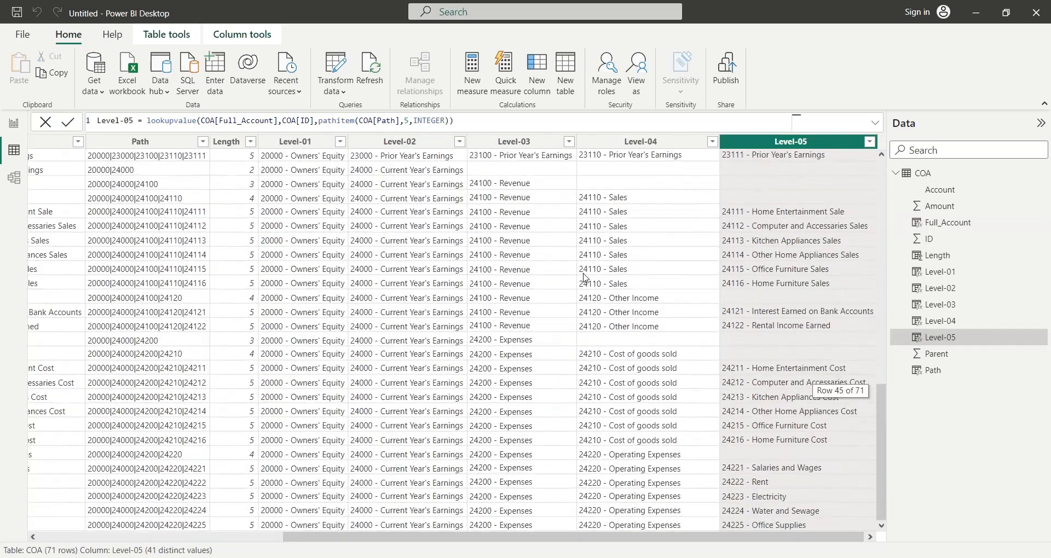
{"action": "scroll", "coordinate": [585, 277], "scroll_direction": "up", "scroll_amount": 15}
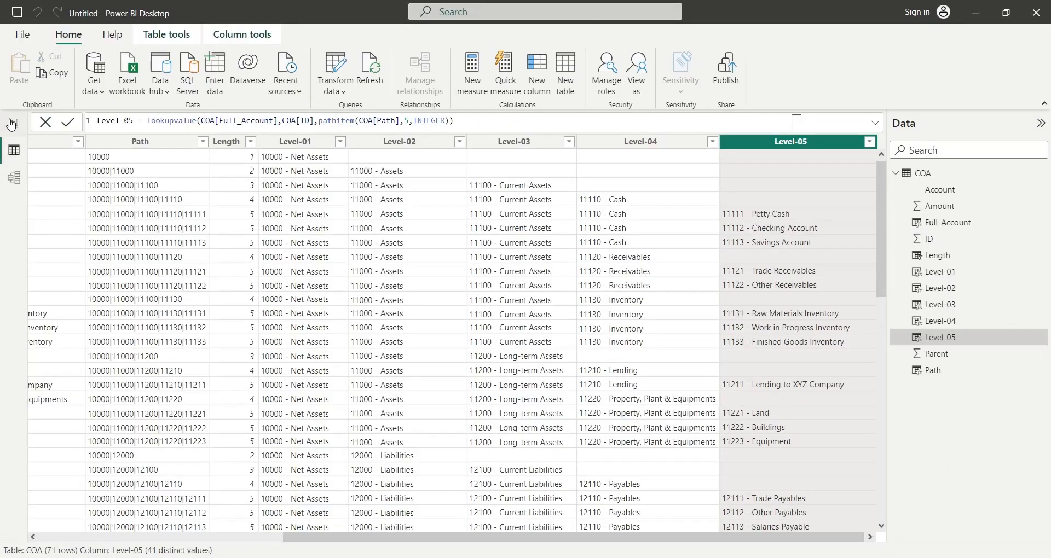
- In the report view, add a matrix visual with Level-01, Level-02, Level-03, Level-04 and Level-05 as its rows, in that order
{"action": "left_click", "coordinate": [13, 125]}
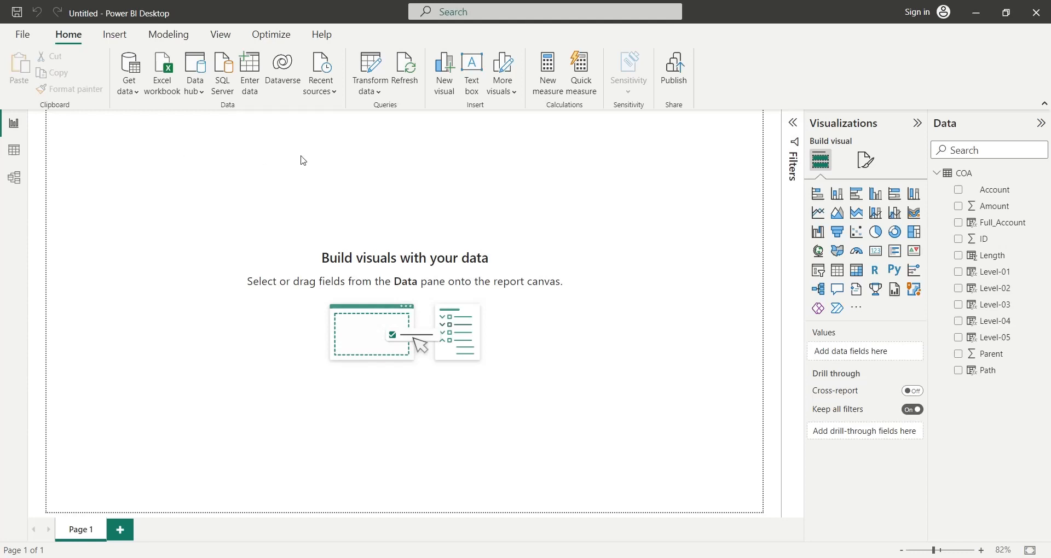
{"action": "left_click", "coordinate": [857, 270]}
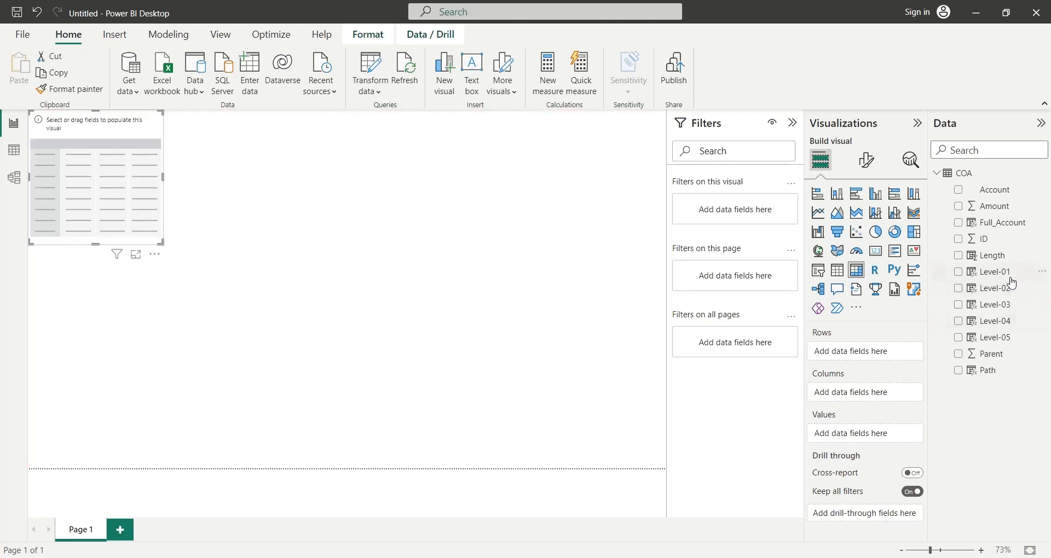
{"action": "left_click_drag", "start_coordinate": [1004, 273], "coordinate": [941, 331]}
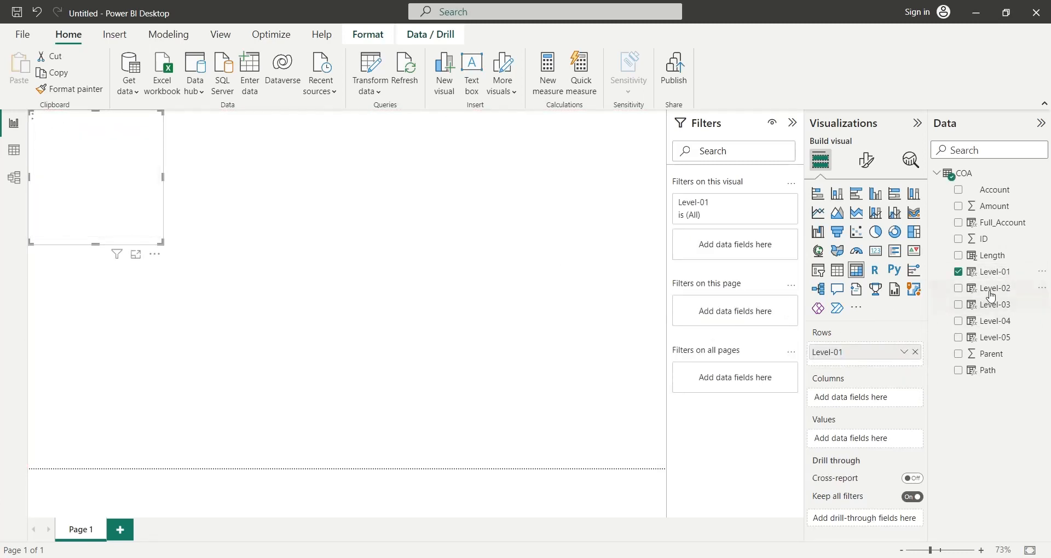
{"action": "left_click_drag", "start_coordinate": [994, 289], "coordinate": [880, 370]}
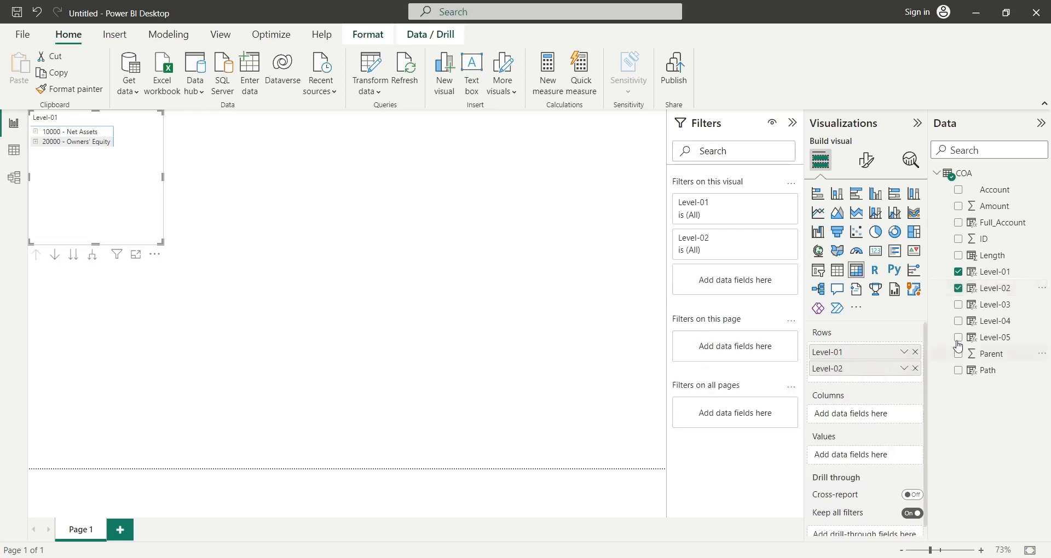
{"action": "left_click_drag", "start_coordinate": [991, 306], "coordinate": [885, 380]}
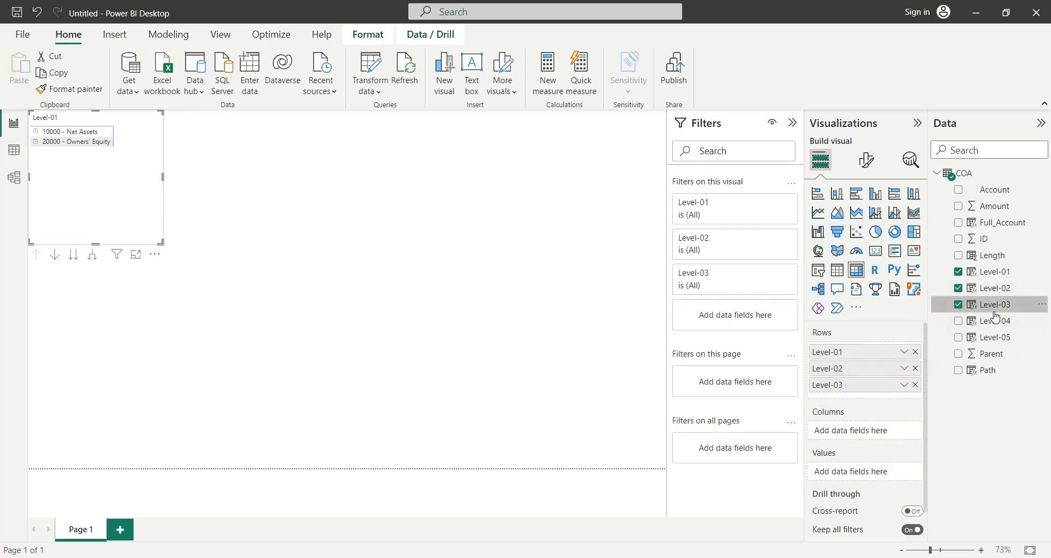
{"action": "left_click_drag", "start_coordinate": [994, 321], "coordinate": [883, 402]}
{"action": "left_click_drag", "start_coordinate": [988, 341], "coordinate": [880, 409]}
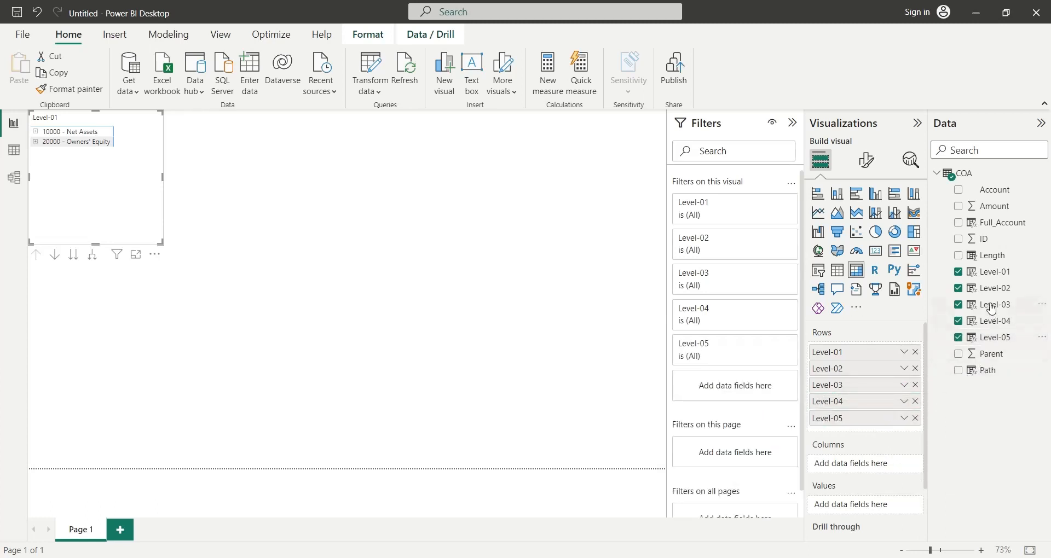
- Add the Amount field to the matrix's values and collapse the Filters pane to give the canvas more room
{"action": "left_click_drag", "start_coordinate": [988, 209], "coordinate": [843, 508]}
{"action": "double_click", "coordinate": [855, 506]}
{"action": "key", "text": "BackSpace"}
{"action": "key", "text": "Return"}
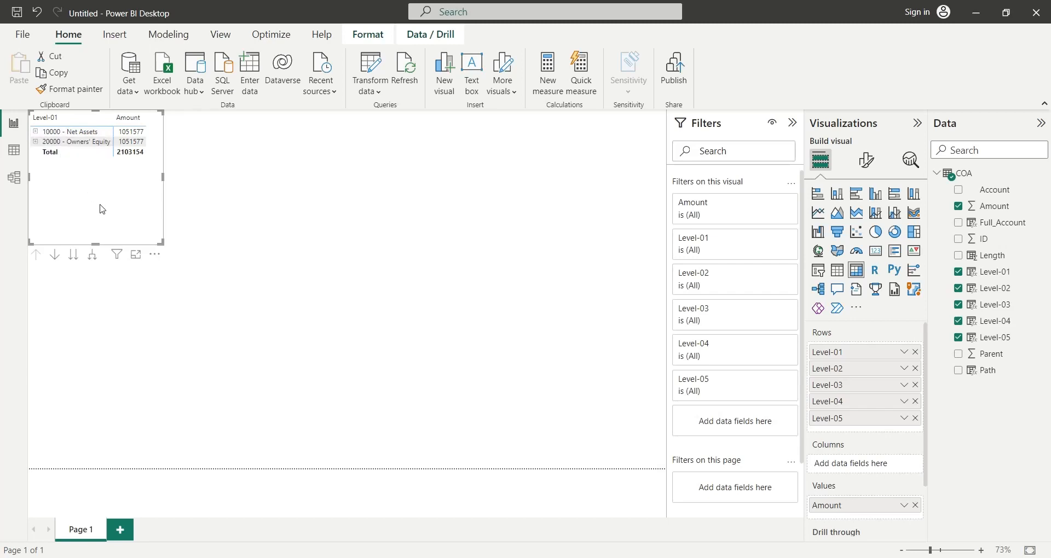
{"action": "left_click", "coordinate": [240, 320]}
{"action": "left_click", "coordinate": [792, 123]}
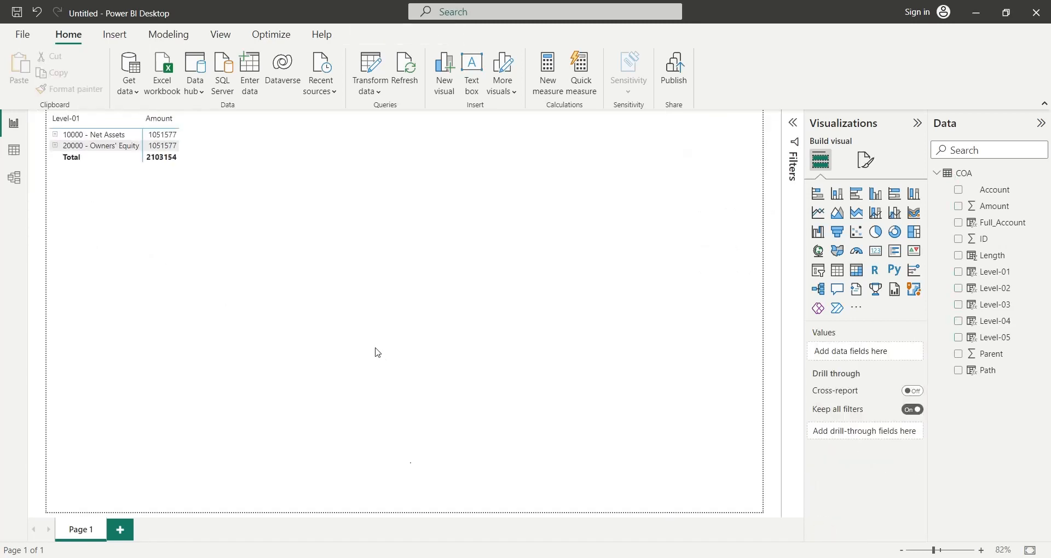
{"action": "left_click", "coordinate": [152, 175]}
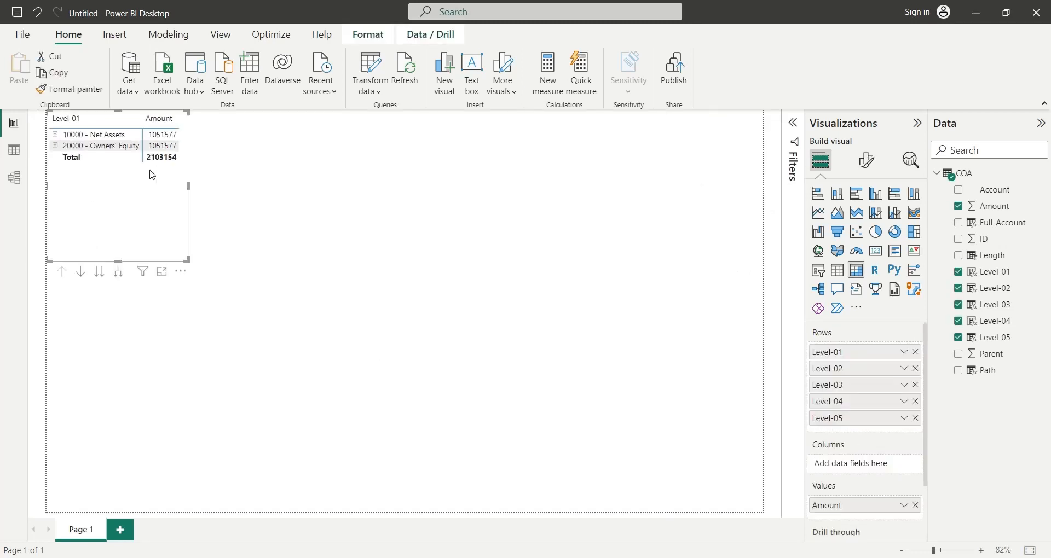
- Format the Amount column of the COA table with a thousands separator and return to the report view
{"action": "left_click", "coordinate": [14, 151]}
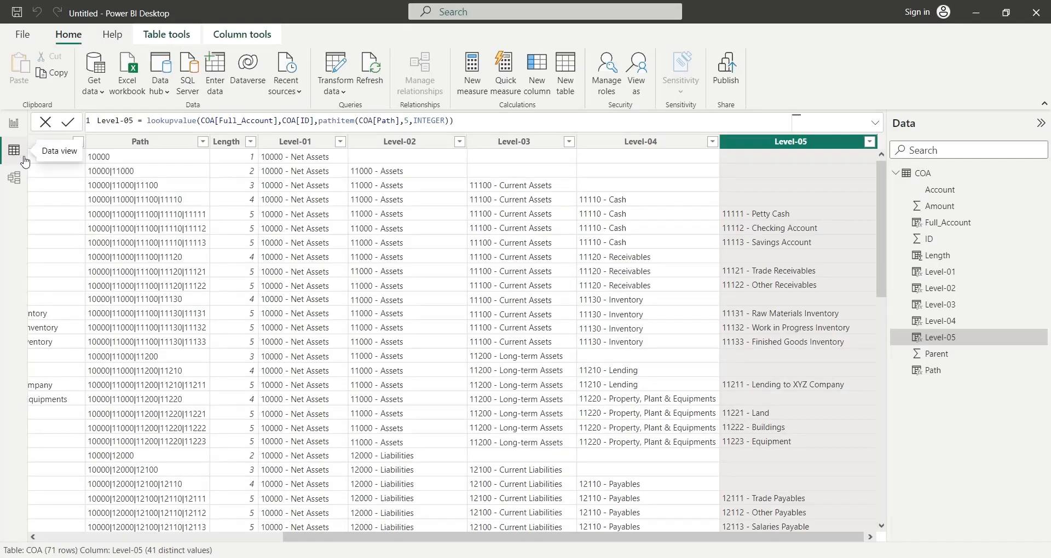
{"action": "left_click", "coordinate": [261, 142]}
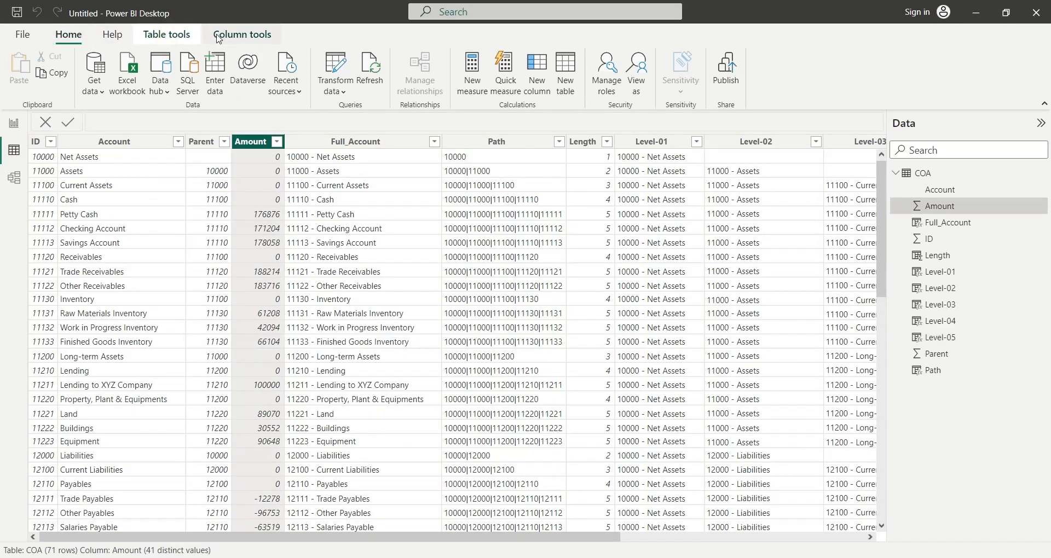
{"action": "left_click", "coordinate": [167, 34]}
{"action": "left_click", "coordinate": [242, 34]}
{"action": "left_click", "coordinate": [210, 83]}
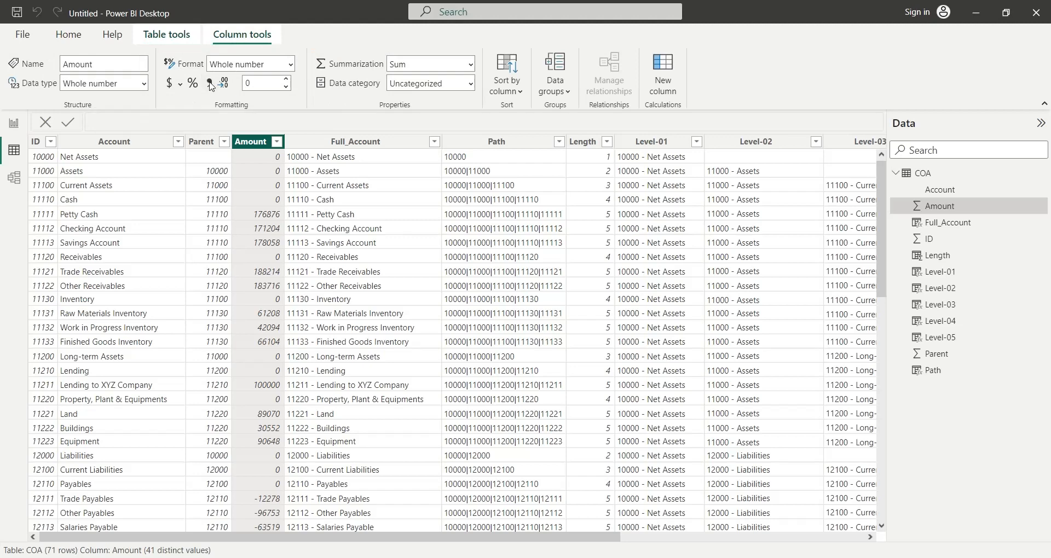
{"action": "left_click", "coordinate": [14, 122]}
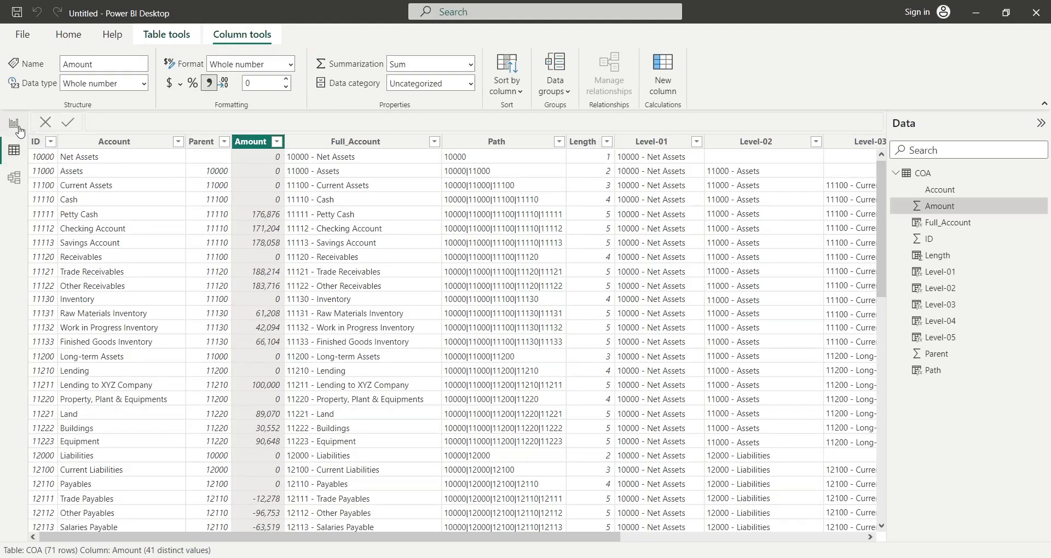
{"action": "left_click", "coordinate": [249, 204]}
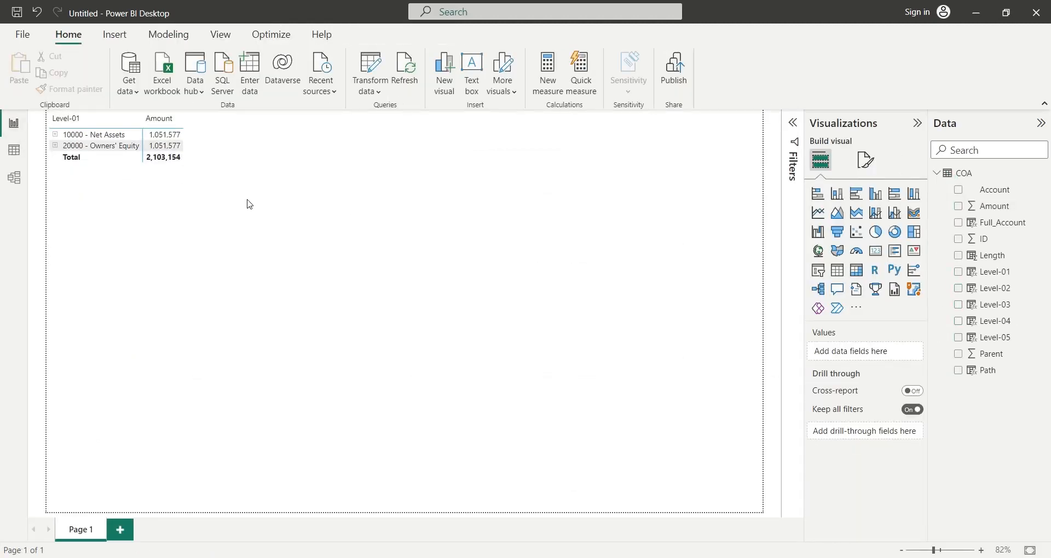
- Enlarge the matrix to nearly the full page height and expand all its rows down two levels, to Level-03
{"action": "left_click", "coordinate": [120, 267]}
{"action": "left_click_drag", "start_coordinate": [189, 266], "coordinate": [192, 482]}
{"action": "left_click", "coordinate": [339, 388]}
{"action": "left_click", "coordinate": [132, 167]}
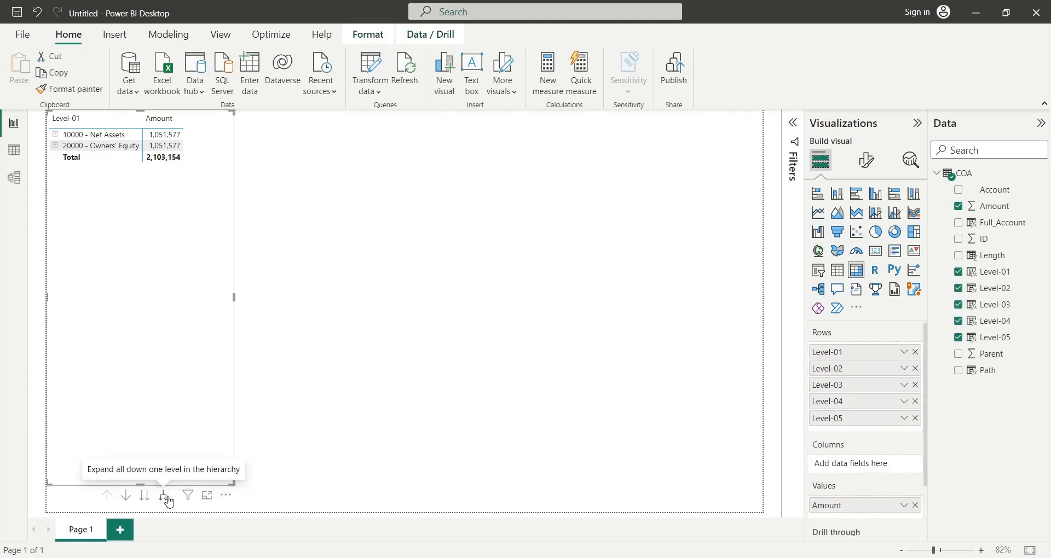
{"action": "left_click", "coordinate": [164, 497]}
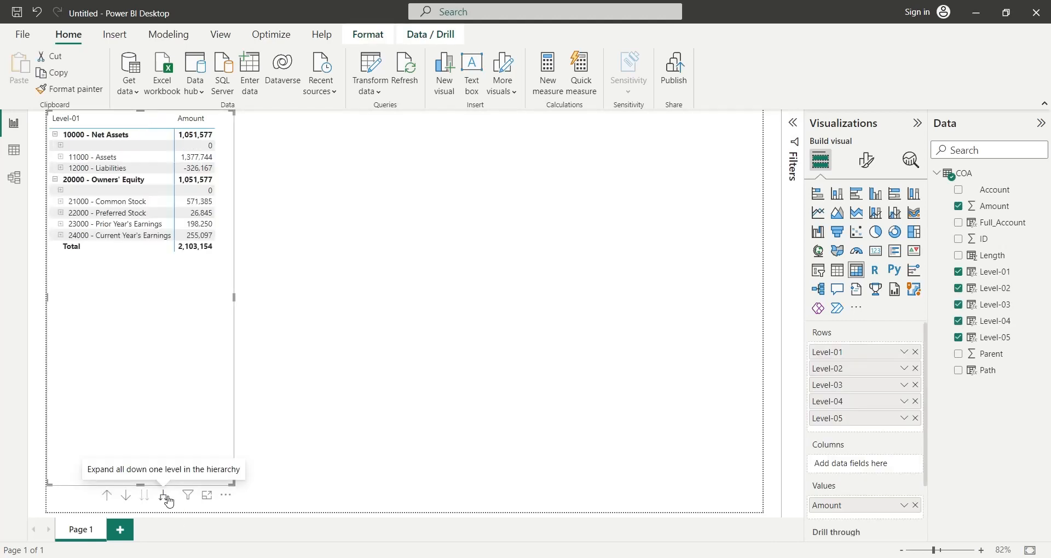
{"action": "left_click", "coordinate": [168, 499]}
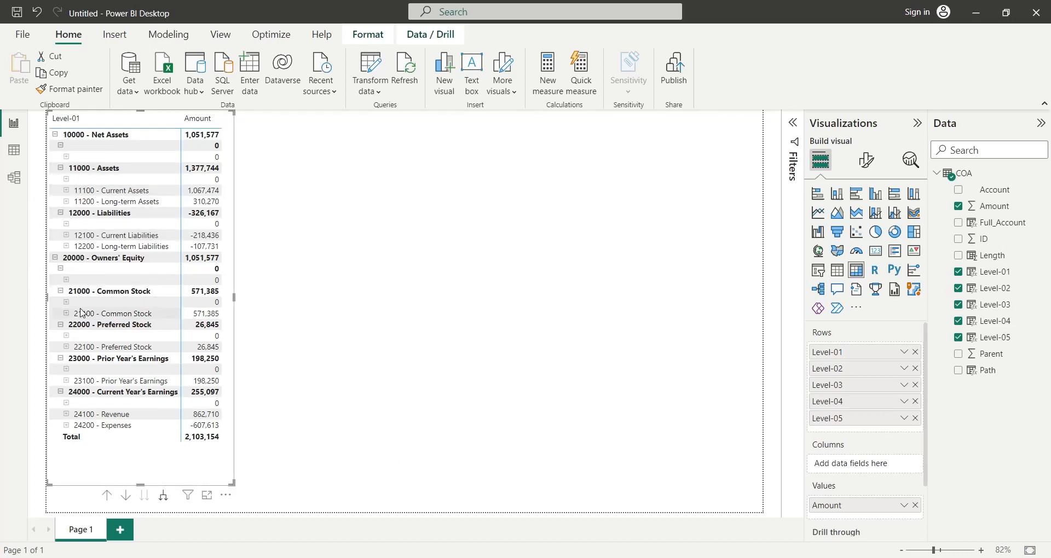
- Check the Amount column in the data view, and filter the matrix to items whose Amount is not 0
{"action": "left_click", "coordinate": [14, 151]}
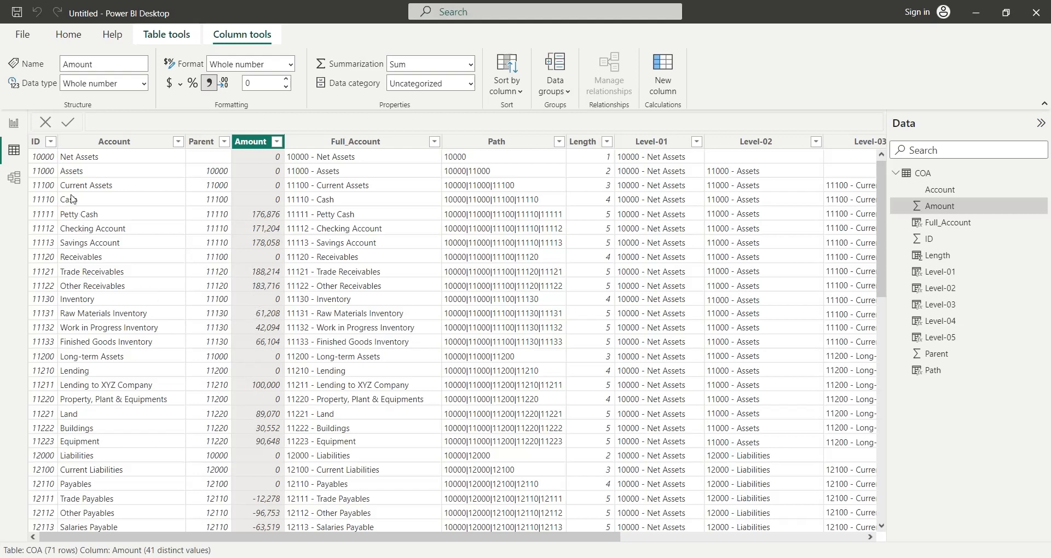
{"action": "left_click", "coordinate": [13, 124]}
{"action": "left_click", "coordinate": [393, 296]}
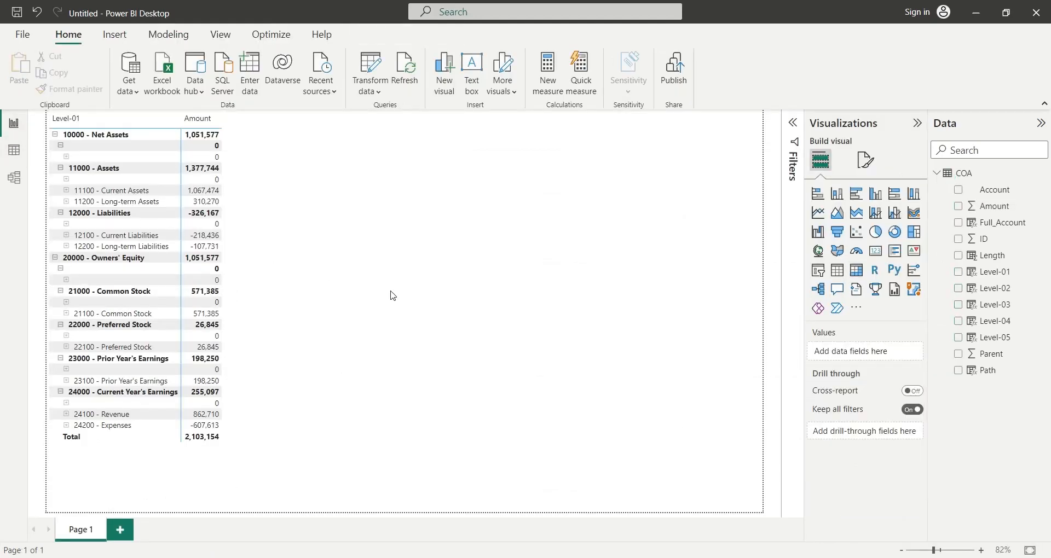
{"action": "left_click", "coordinate": [197, 475]}
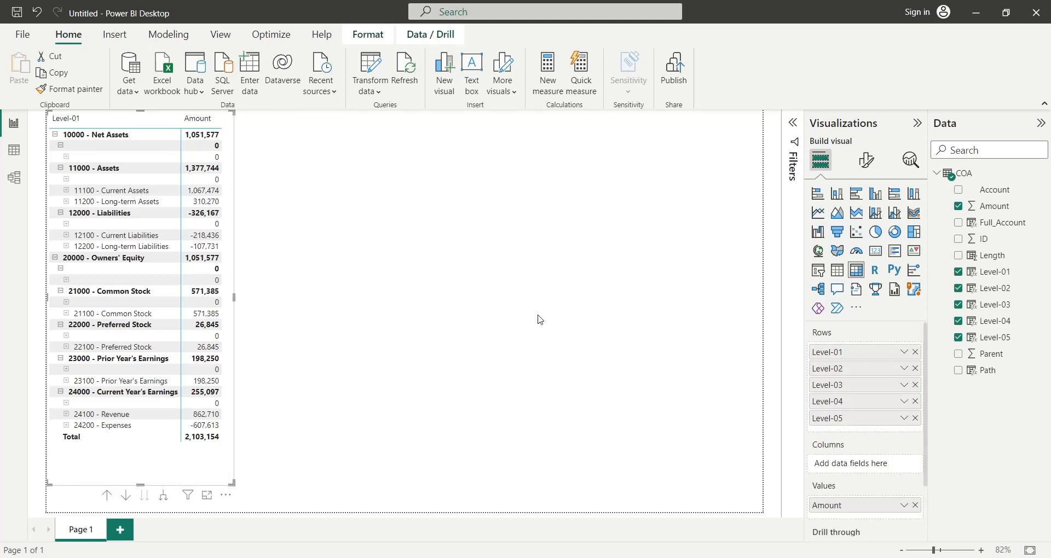
{"action": "left_click", "coordinate": [789, 127]}
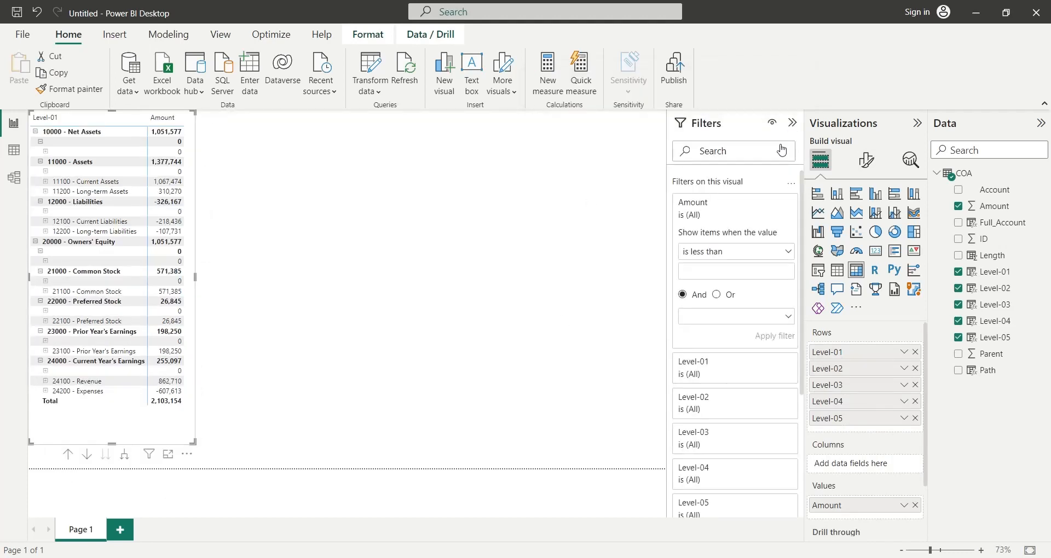
{"action": "left_click", "coordinate": [702, 253]}
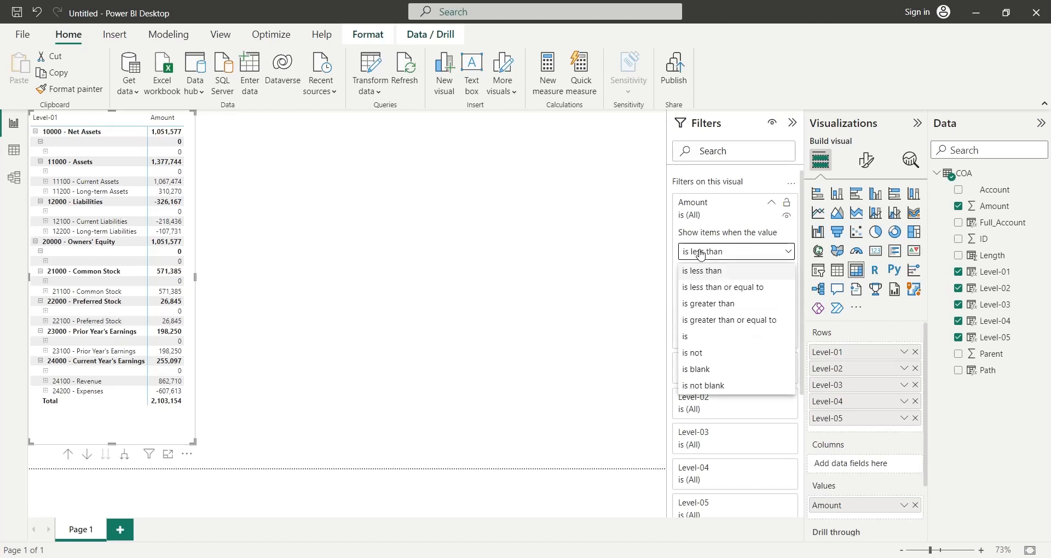
{"action": "left_click", "coordinate": [693, 354]}
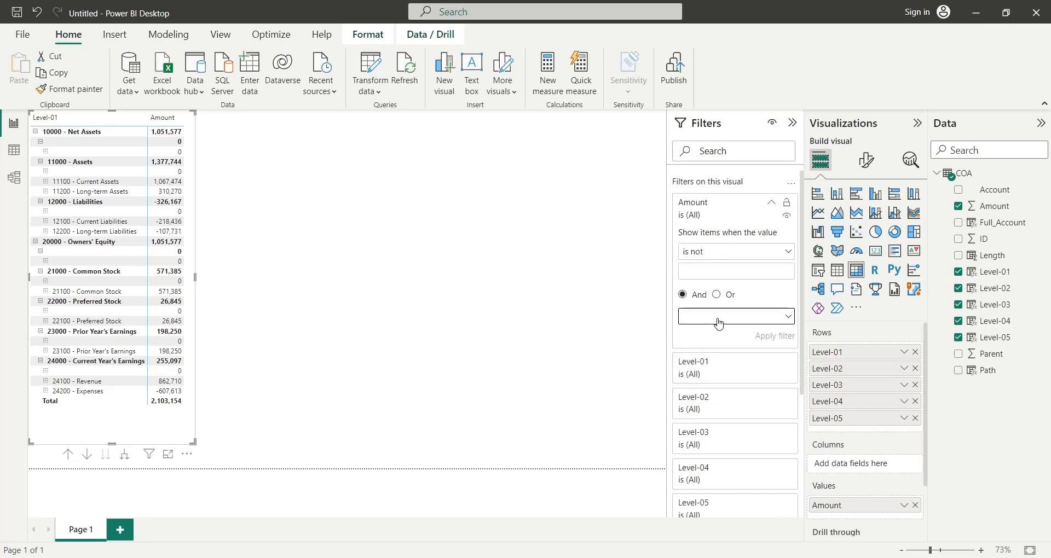
{"action": "left_click", "coordinate": [719, 324]}
{"action": "left_click", "coordinate": [708, 270]}
{"action": "type", "text": "0"}
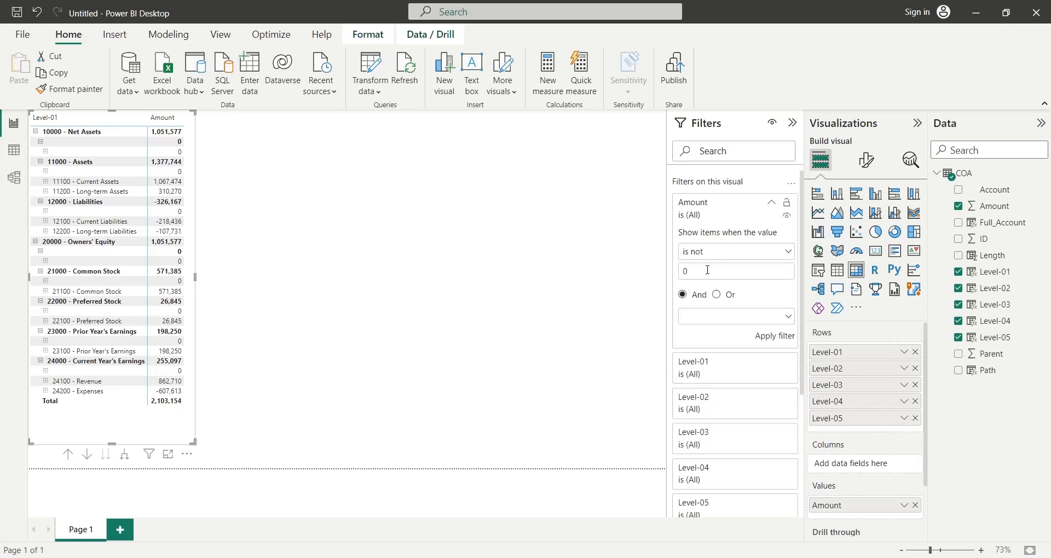
{"action": "left_click", "coordinate": [783, 339]}
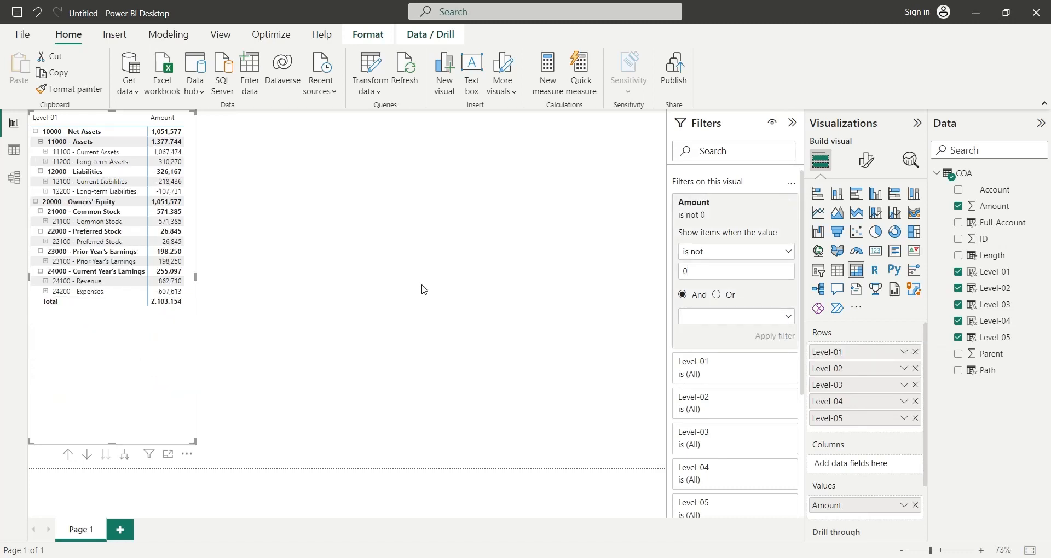
{"action": "left_click", "coordinate": [388, 292]}
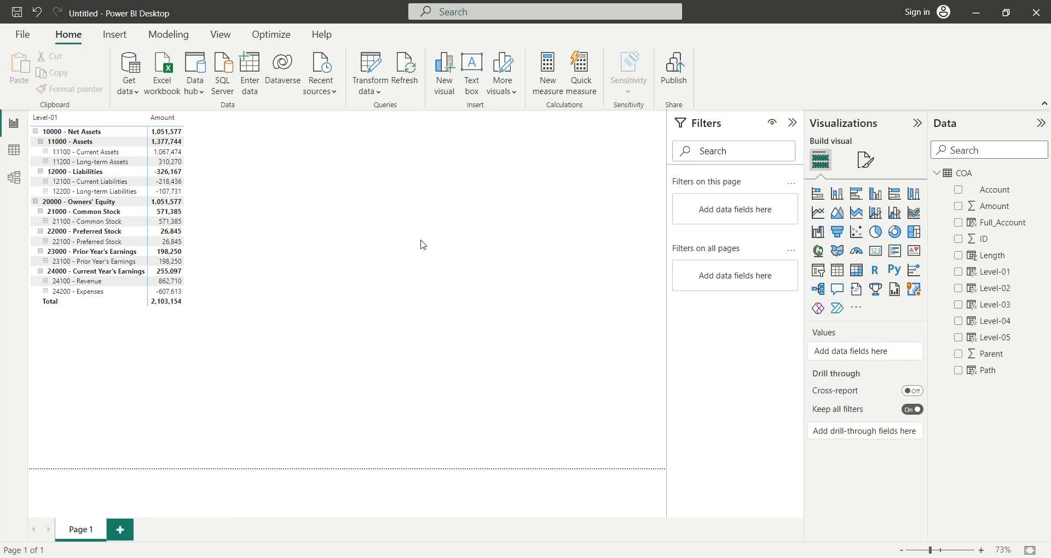
- Turn on per-row-level settings for the matrix's row subtotals and set the subtotal position to Bottom for all levels
{"action": "left_click", "coordinate": [156, 351]}
{"action": "left_click", "coordinate": [792, 123]}
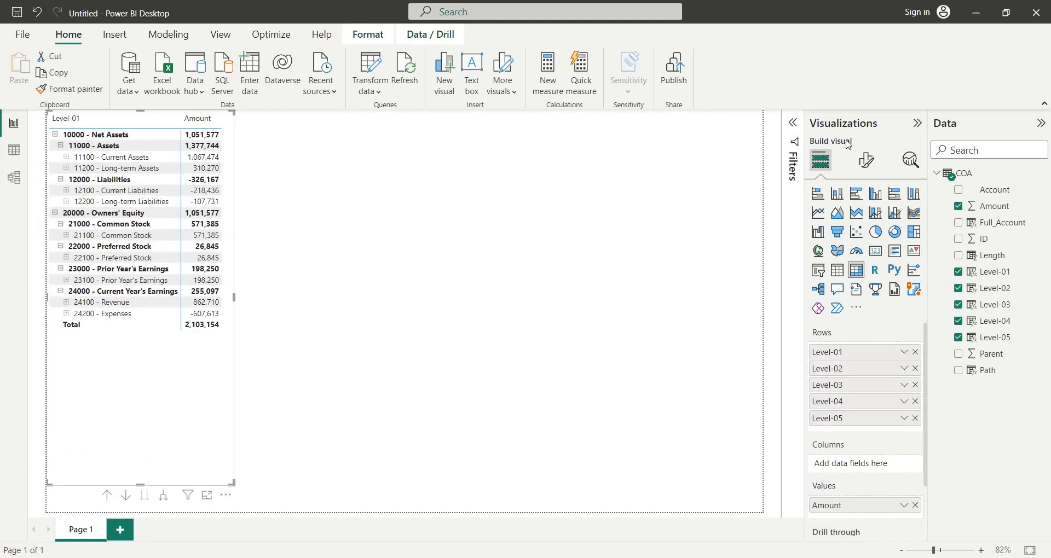
{"action": "left_click", "coordinate": [867, 160]}
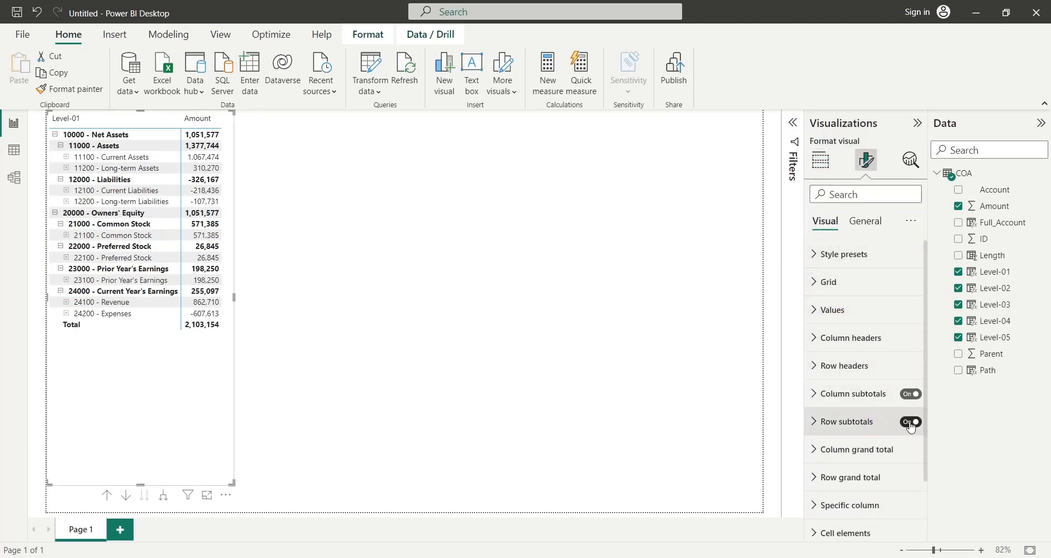
{"action": "left_click", "coordinate": [879, 424]}
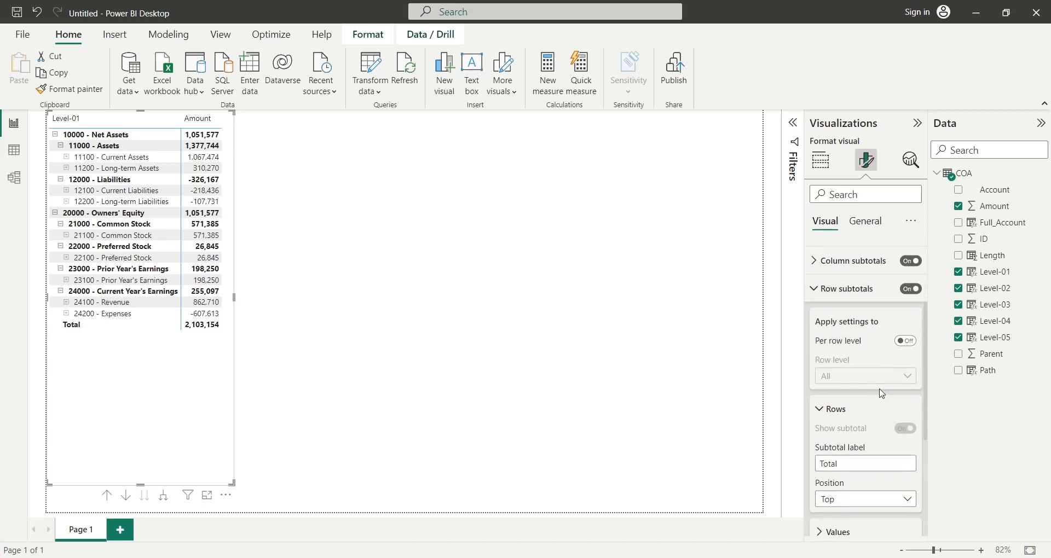
{"action": "left_click", "coordinate": [906, 344]}
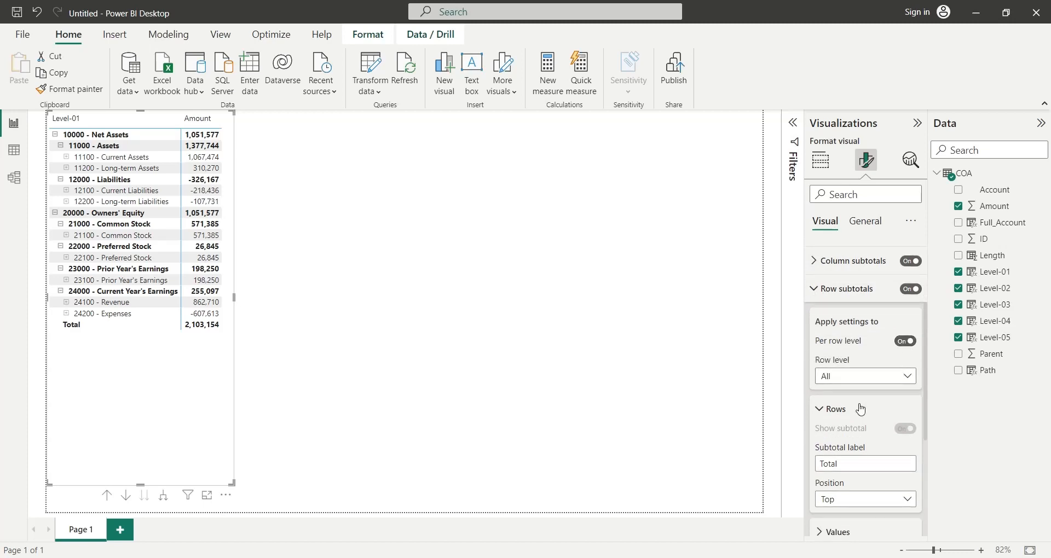
{"action": "scroll", "coordinate": [857, 416], "scroll_direction": "down", "scroll_amount": 1}
{"action": "left_click", "coordinate": [862, 460]}
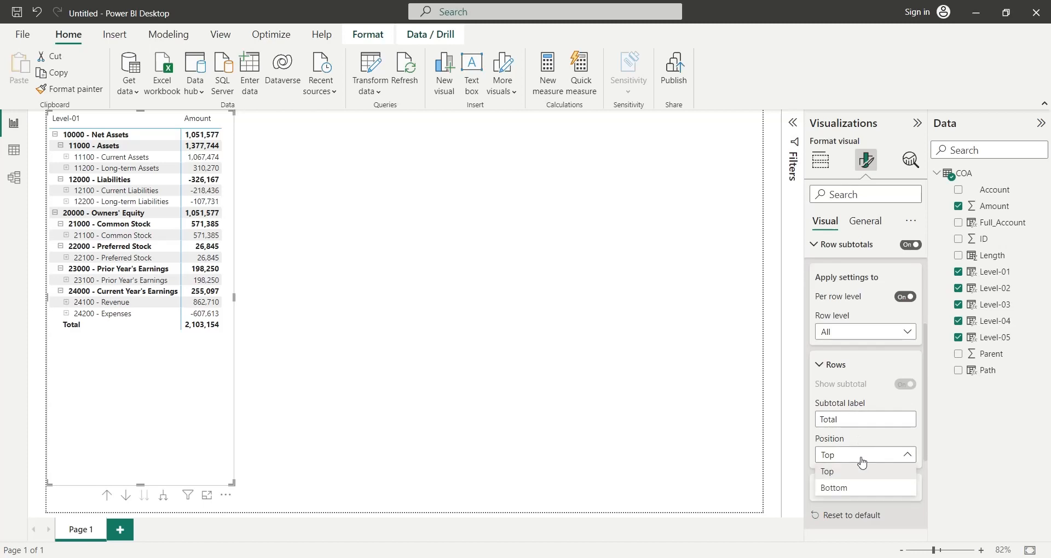
{"action": "left_click", "coordinate": [849, 490]}
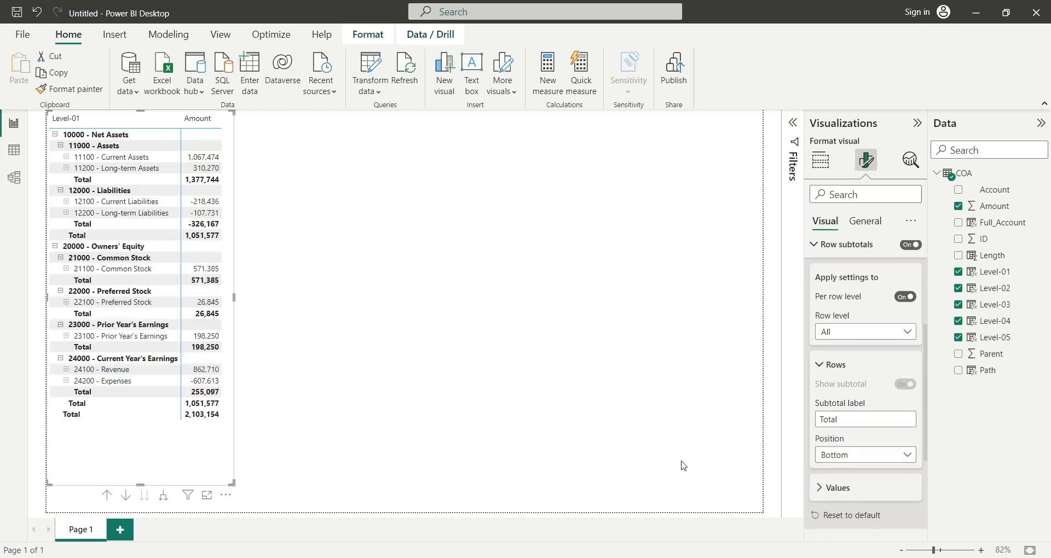
- Turn off the row subtotal for Level-01 to remove the matrix's grand total
{"action": "left_click", "coordinate": [882, 332]}
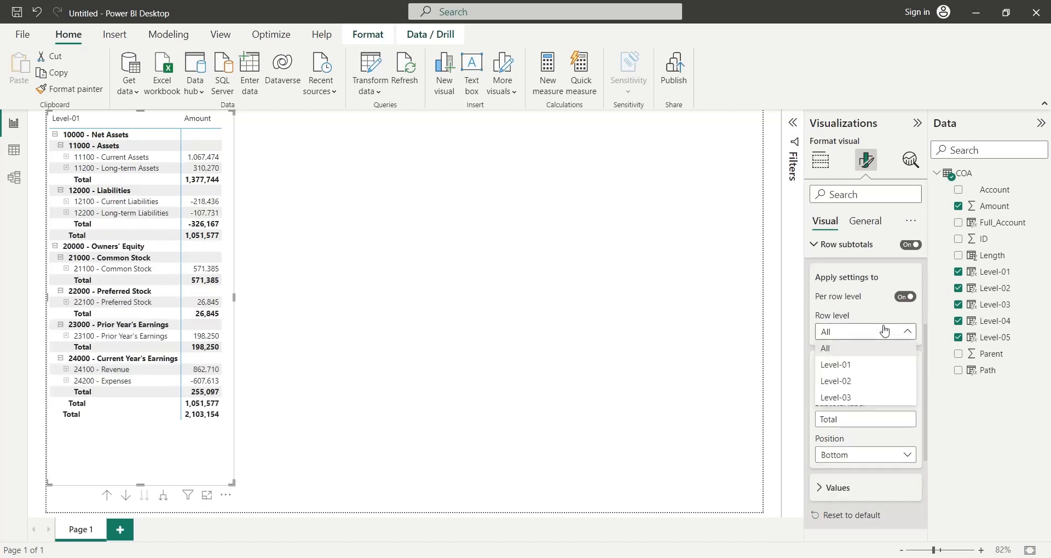
{"action": "left_click", "coordinate": [873, 366]}
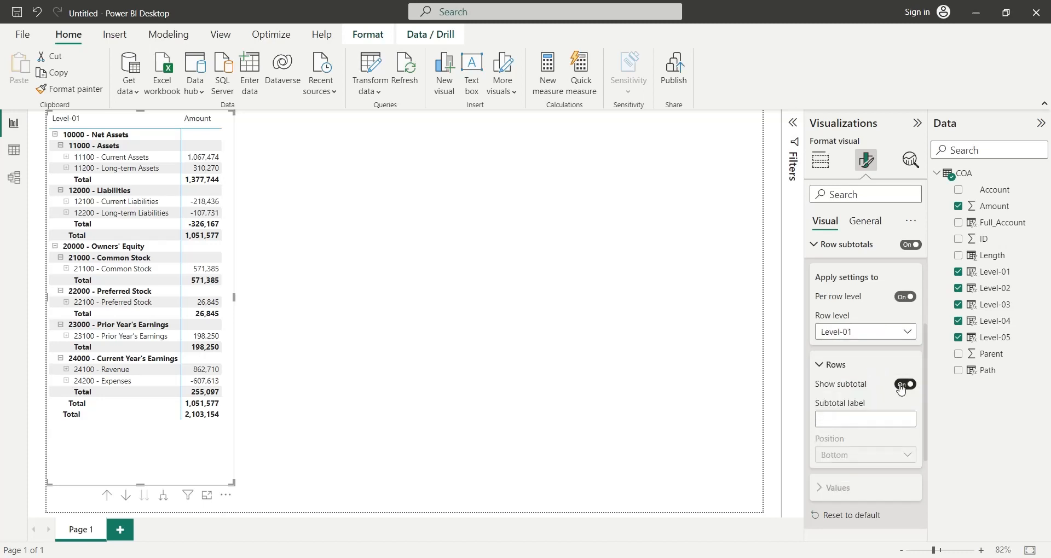
{"action": "left_click", "coordinate": [903, 385]}
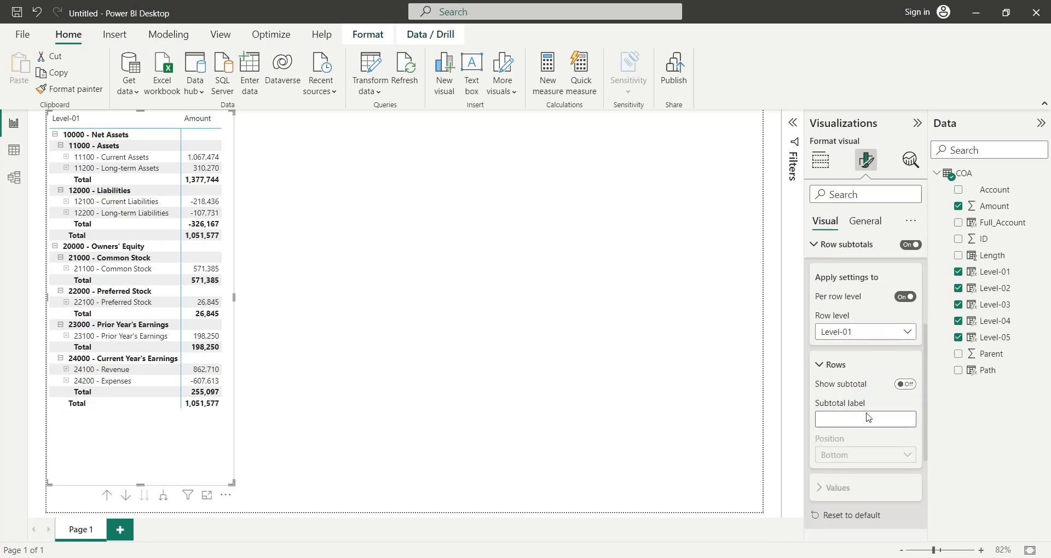
{"action": "left_click", "coordinate": [648, 446]}
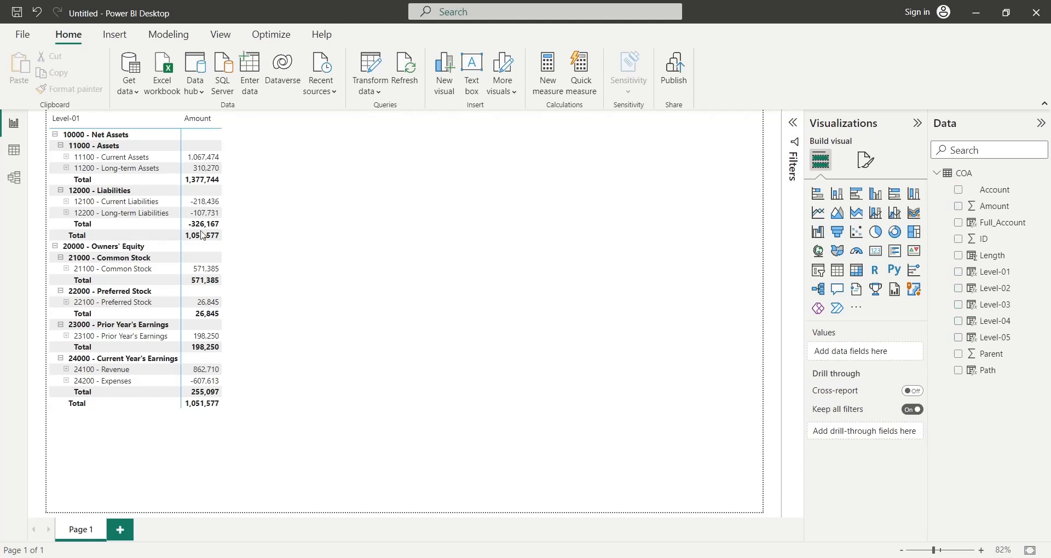
- Collapse 24000 - Current Year's Earnings, 23000 - Prior Year's Earnings, 22000 - Preferred Stock and 21000 - Common Stock in the matrix
{"action": "left_click", "coordinate": [158, 427]}
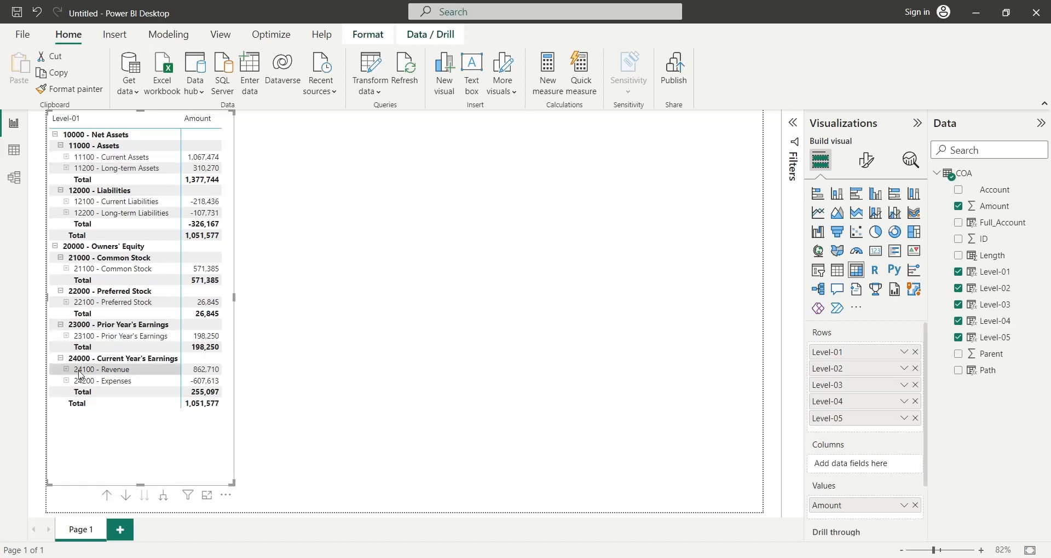
{"action": "left_click", "coordinate": [61, 358]}
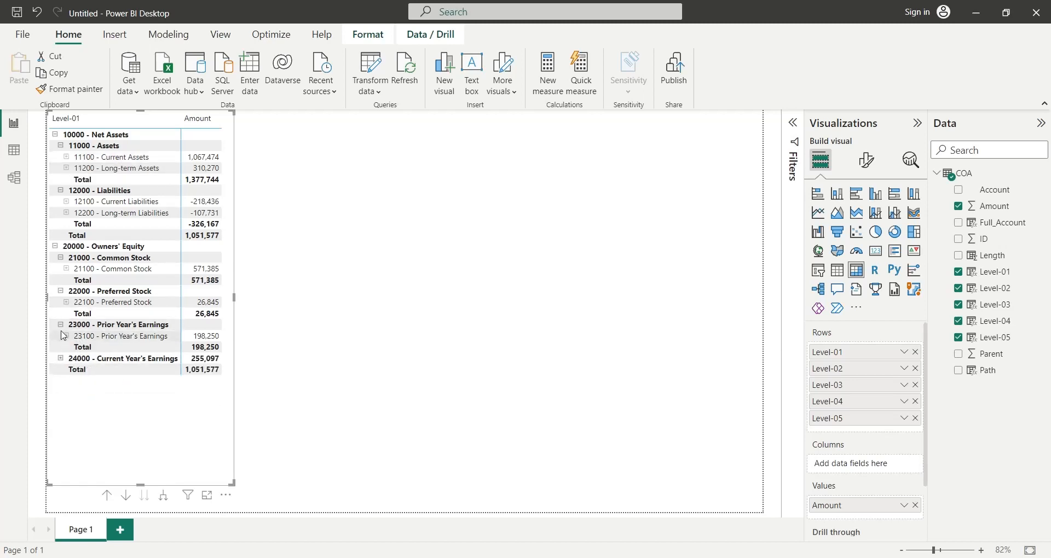
{"action": "left_click", "coordinate": [60, 324]}
{"action": "left_click", "coordinate": [61, 292]}
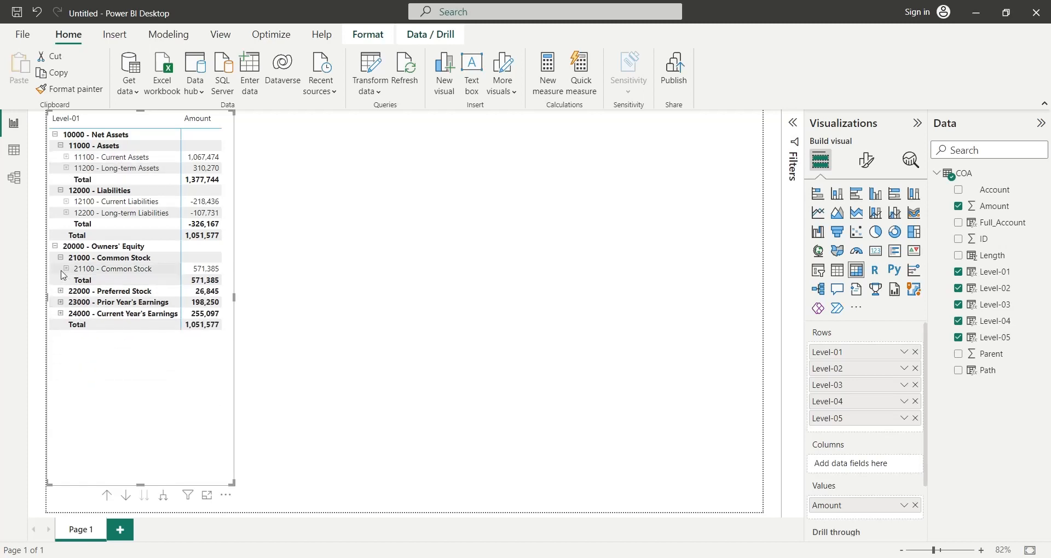
{"action": "left_click", "coordinate": [61, 258]}
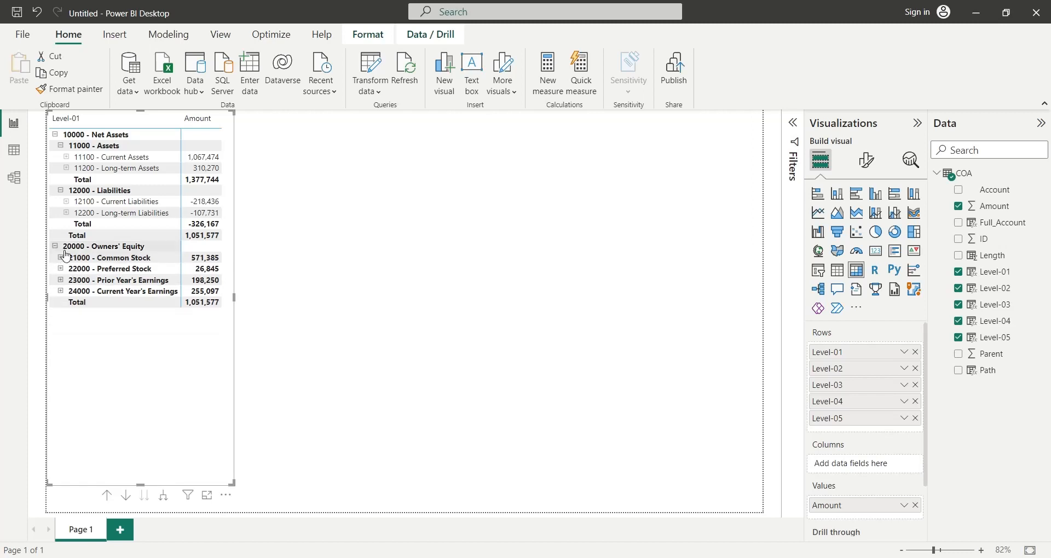
- Expand 12200 - Long-term Liabilities, 12100 - Current Liabilities, 11200 - Long-term Assets and 11100 - Current Assets to their Level-04 accounts
{"action": "left_click", "coordinate": [66, 213]}
{"action": "left_click", "coordinate": [66, 201]}
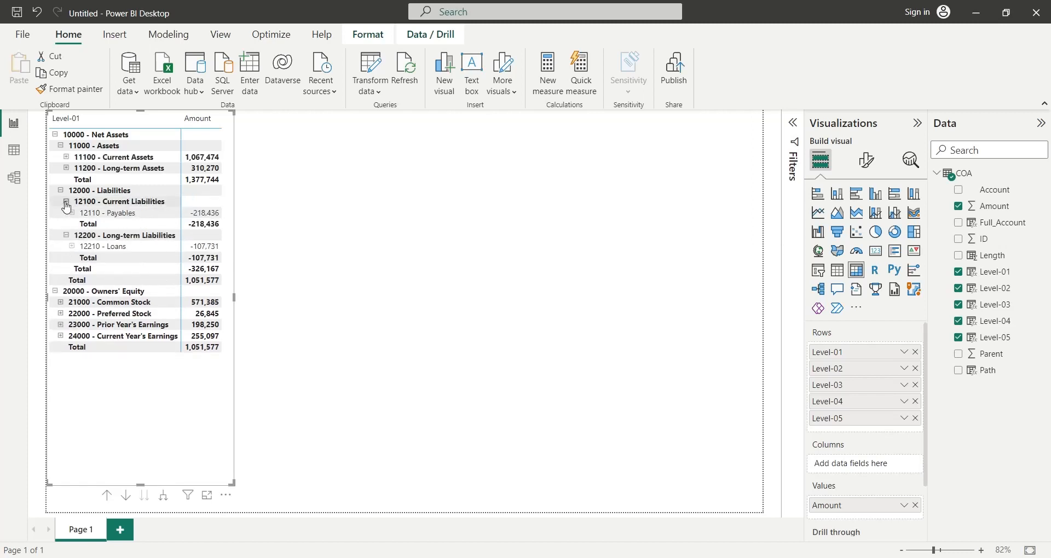
{"action": "left_click", "coordinate": [67, 168]}
{"action": "left_click", "coordinate": [67, 159]}
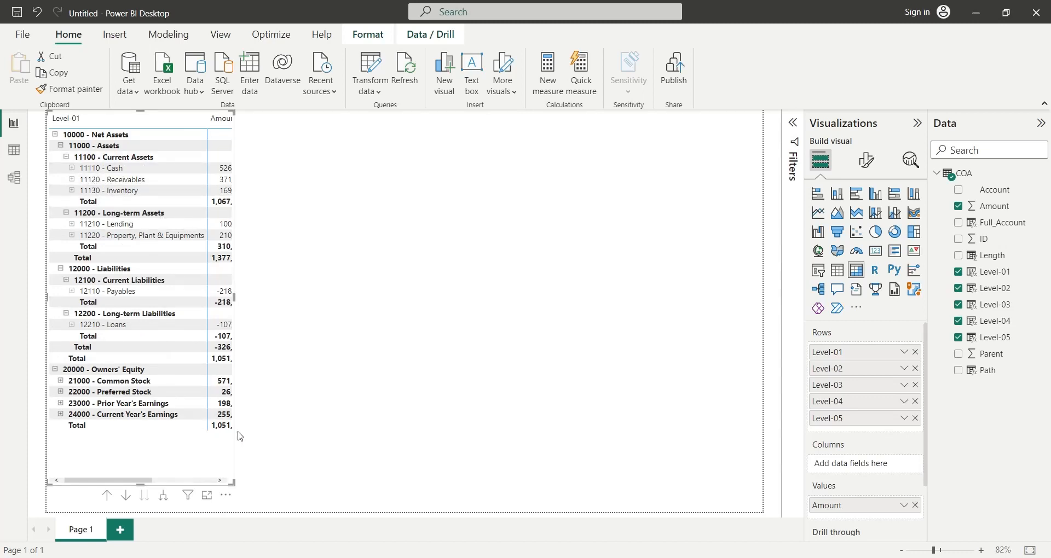
- Widen the matrix to fit the full Amount column and highlight the Owners' Equity and Net Assets totals in turn
{"action": "left_click_drag", "start_coordinate": [234, 483], "coordinate": [258, 487]}
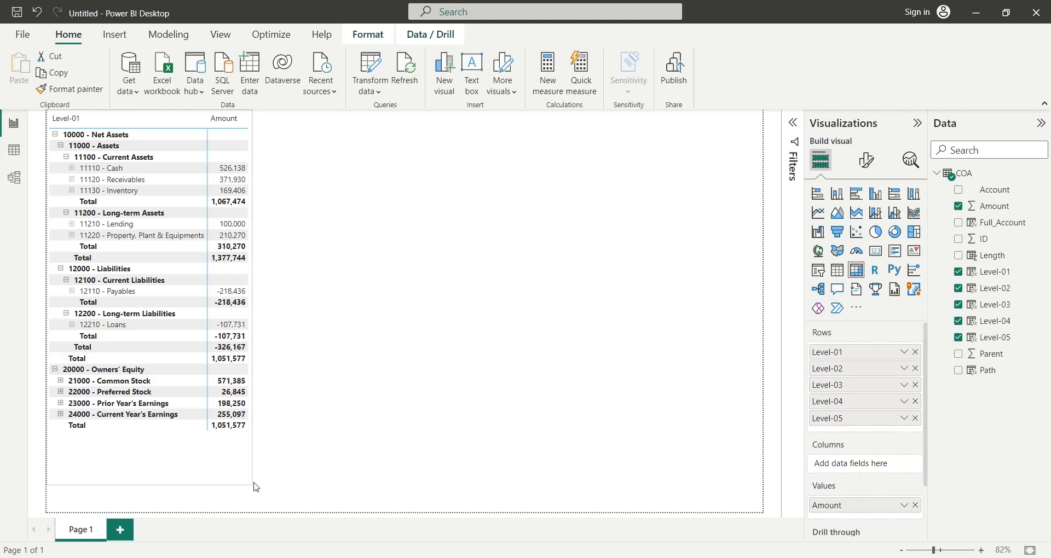
{"action": "left_click", "coordinate": [232, 431]}
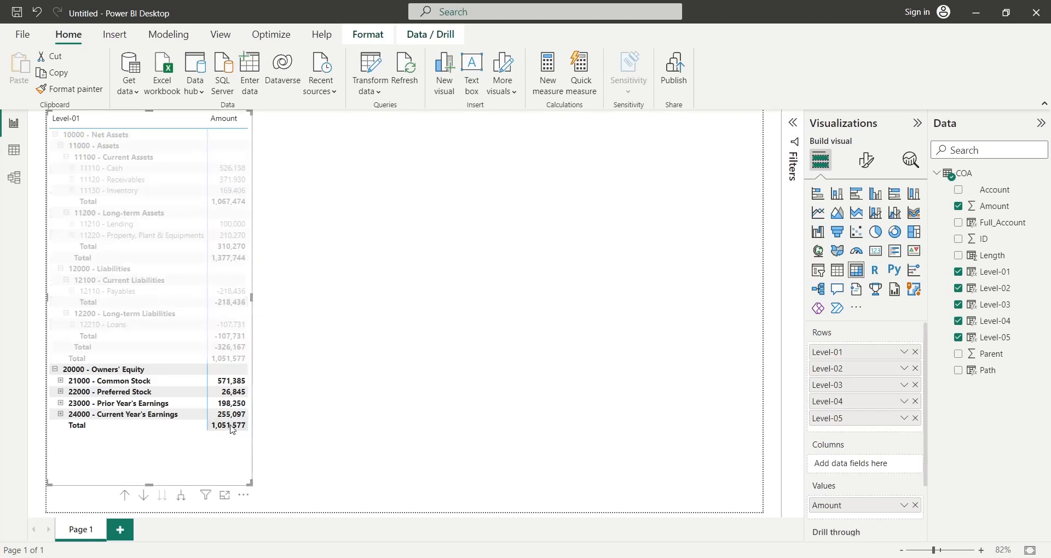
{"action": "left_click", "coordinate": [232, 361]}
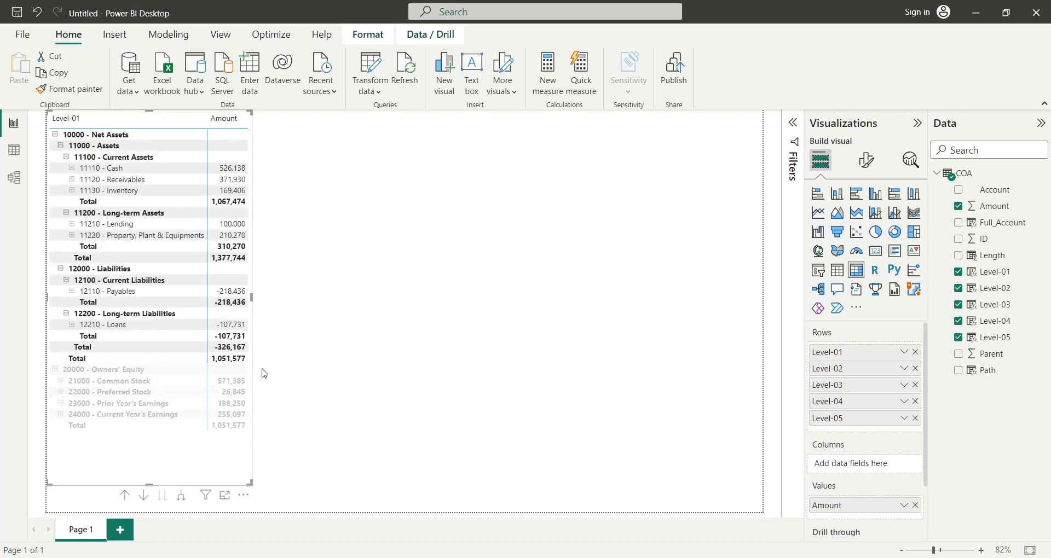
{"action": "left_click", "coordinate": [264, 371]}
{"action": "left_click", "coordinate": [236, 372]}
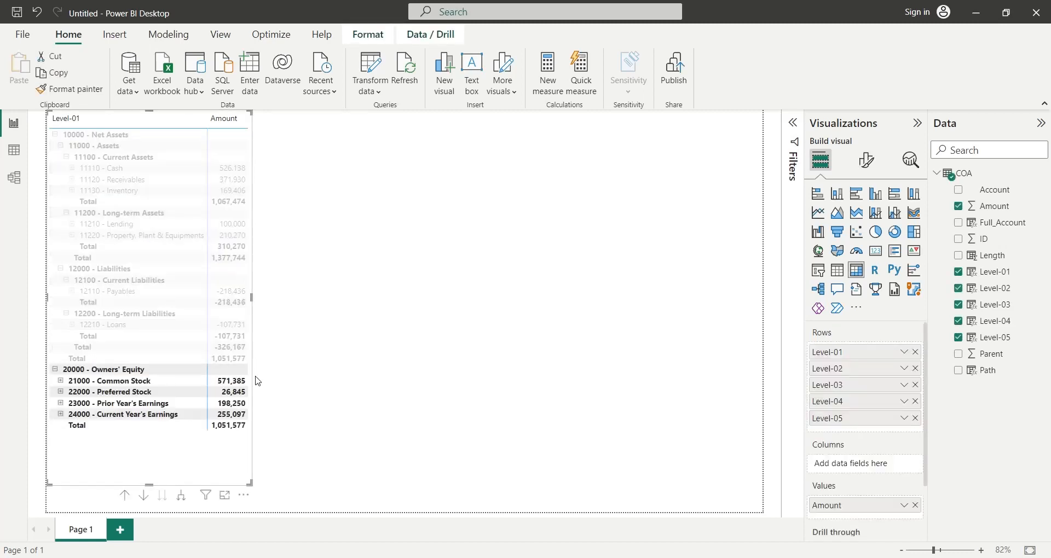
{"action": "left_click", "coordinate": [235, 463]}
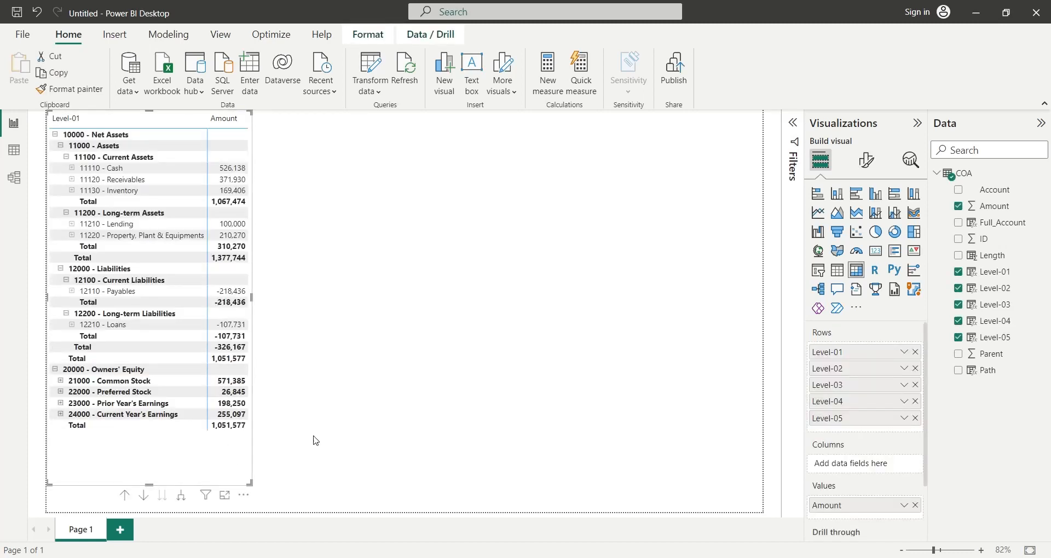
- Turn off the matrix's row subtotal for Level-04
{"action": "left_click", "coordinate": [866, 162]}
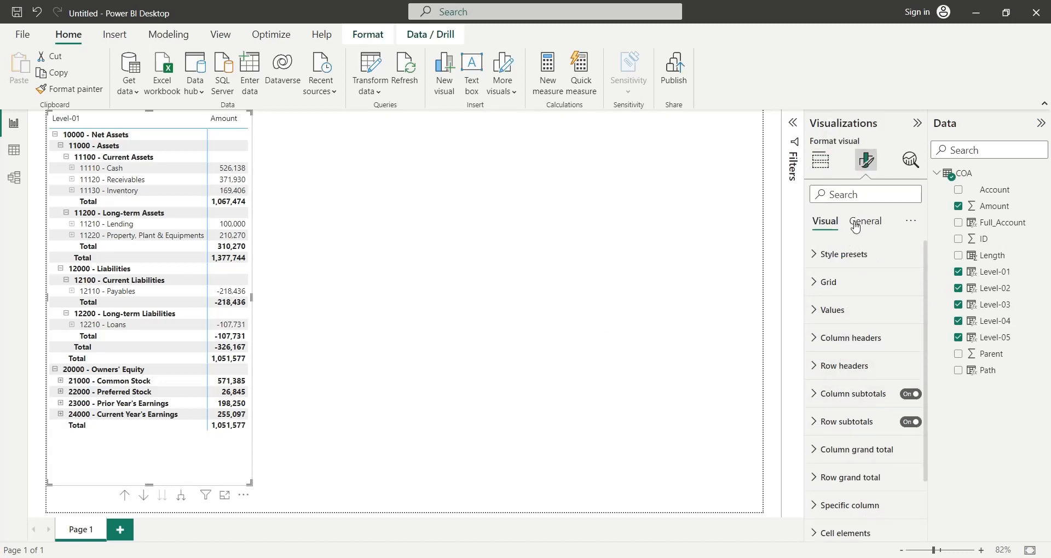
{"action": "left_click", "coordinate": [856, 226]}
{"action": "left_click", "coordinate": [836, 227]}
{"action": "left_click", "coordinate": [832, 432]}
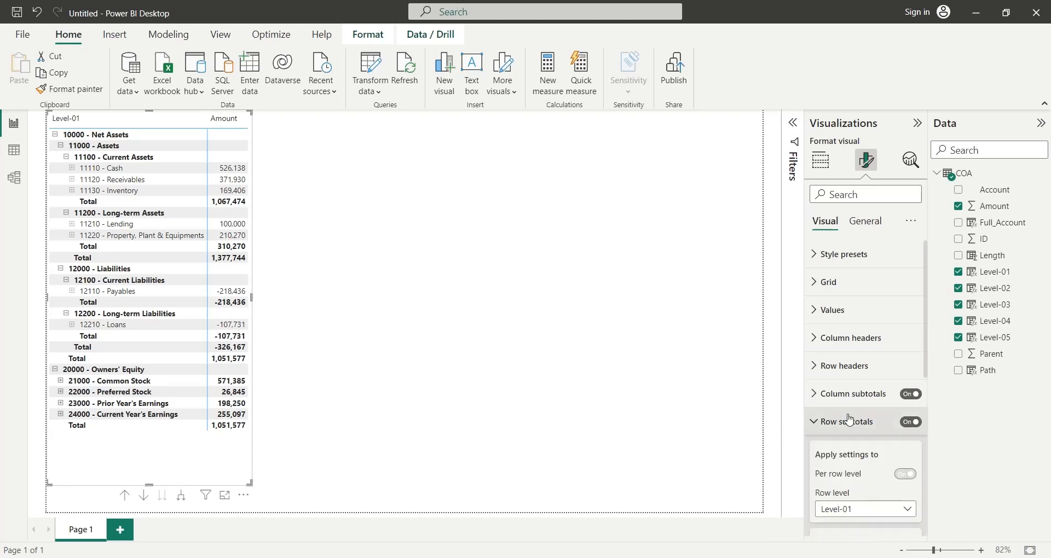
{"action": "scroll", "coordinate": [854, 424], "scroll_direction": "down", "scroll_amount": 3}
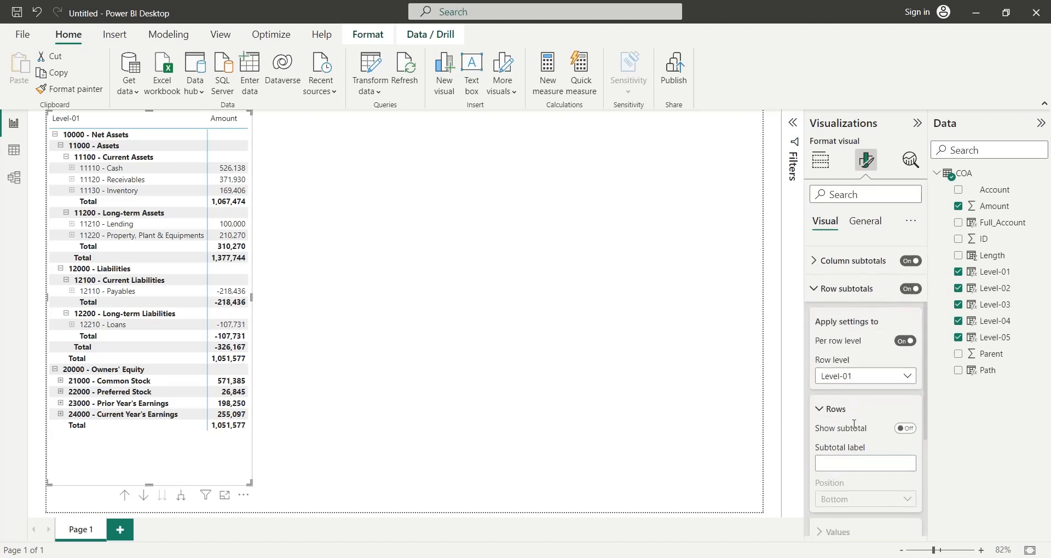
{"action": "left_click", "coordinate": [872, 376]}
{"action": "left_click", "coordinate": [873, 460]}
{"action": "left_click", "coordinate": [906, 430]}
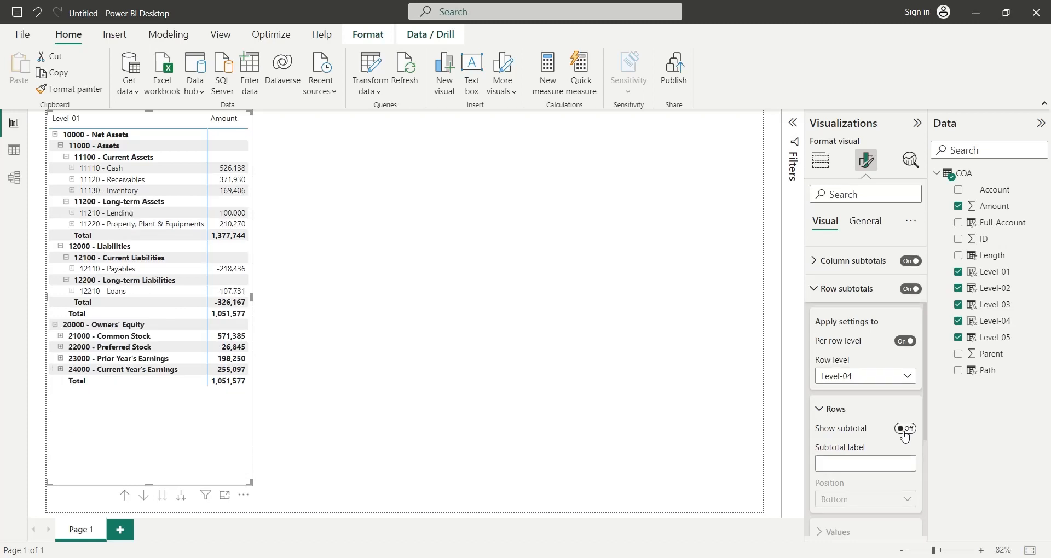
- Turn off the matrix's row subtotal for Level-03
{"action": "left_click", "coordinate": [879, 378]}
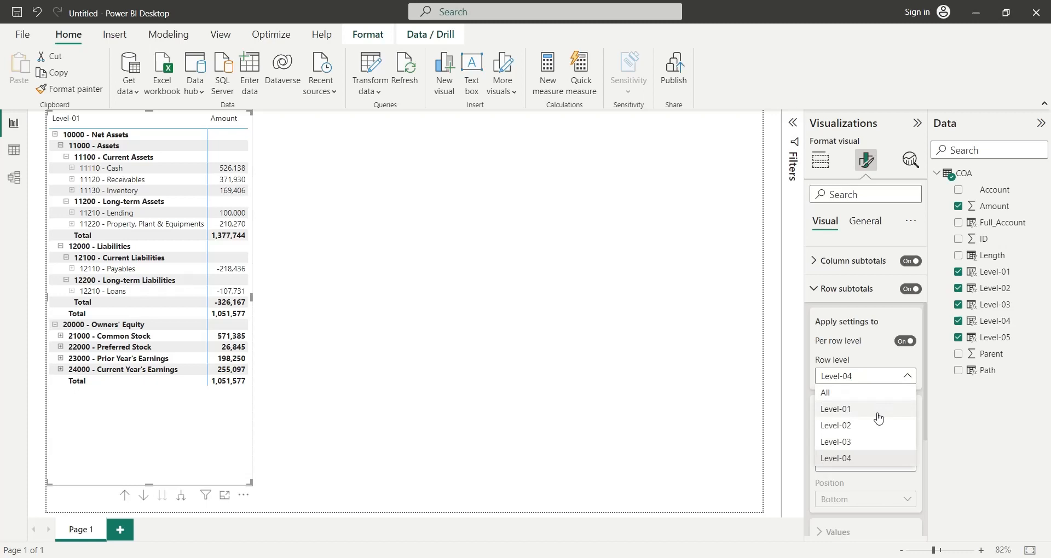
{"action": "left_click", "coordinate": [865, 443]}
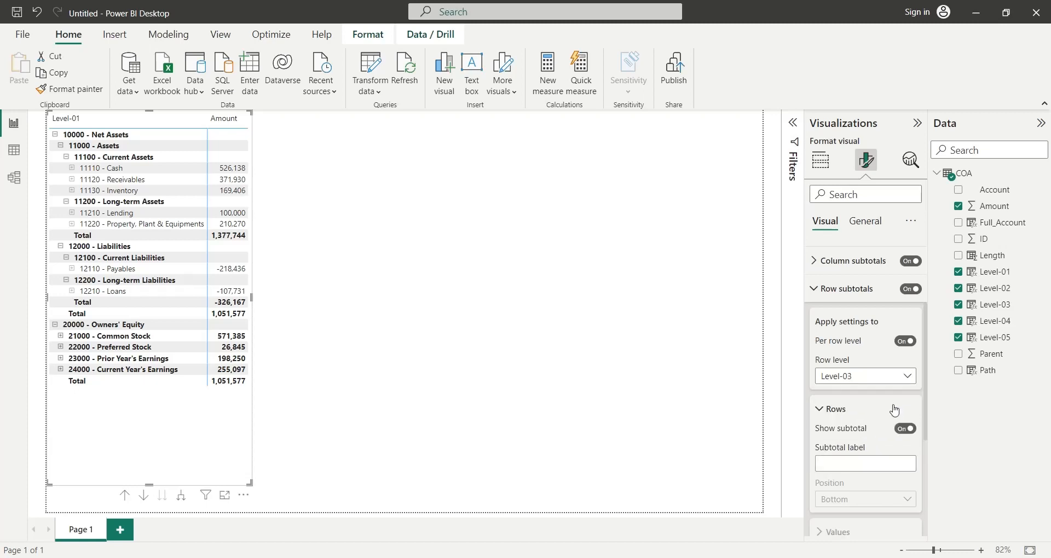
{"action": "left_click", "coordinate": [904, 431]}
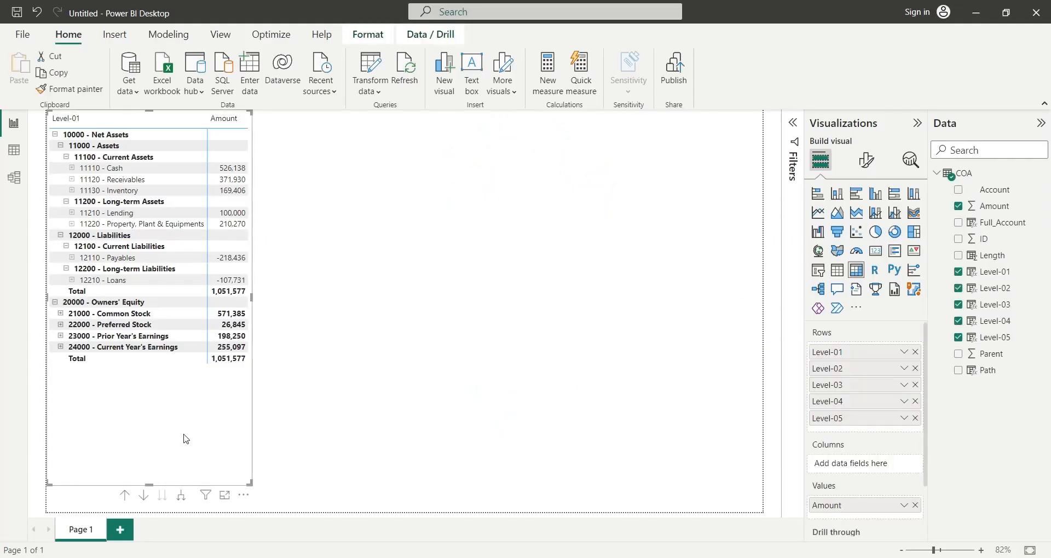
- Duplicate the matrix and place the copy directly beside the original on the report page
{"action": "key", "text": "ctrl+c"}
{"action": "key", "text": "ctrl+v"}
{"action": "left_click_drag", "start_coordinate": [186, 439], "coordinate": [392, 434]}
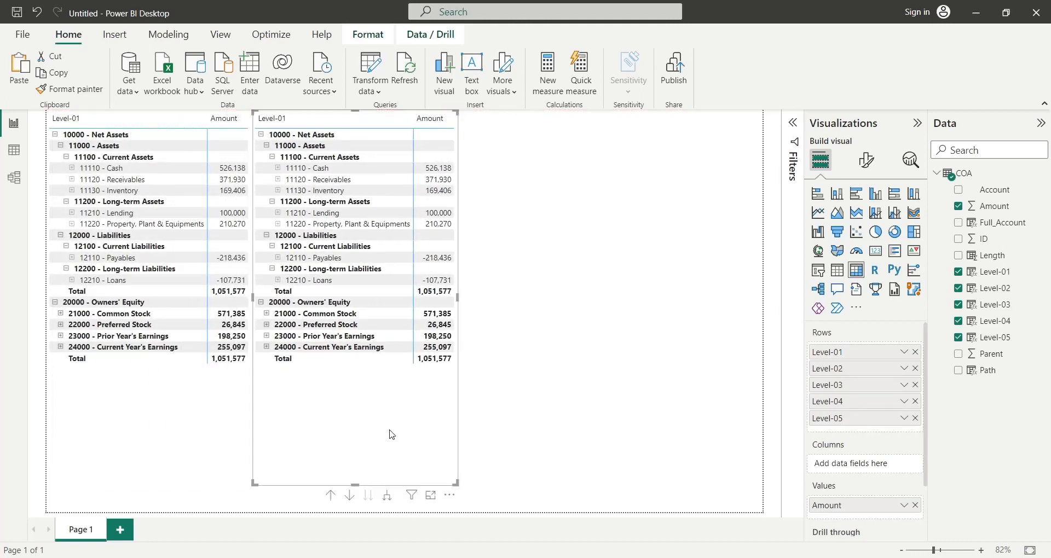
{"action": "left_click", "coordinate": [520, 427]}
- Filter the copied matrix on Level-01 to show only 20000 - Owners' Equity
{"action": "left_click", "coordinate": [432, 426]}
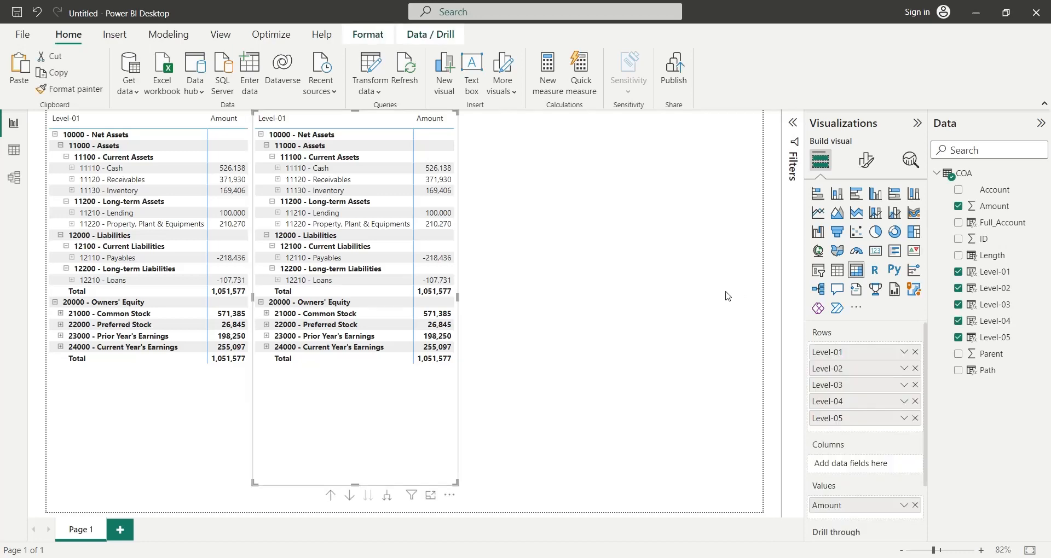
{"action": "left_click", "coordinate": [792, 123]}
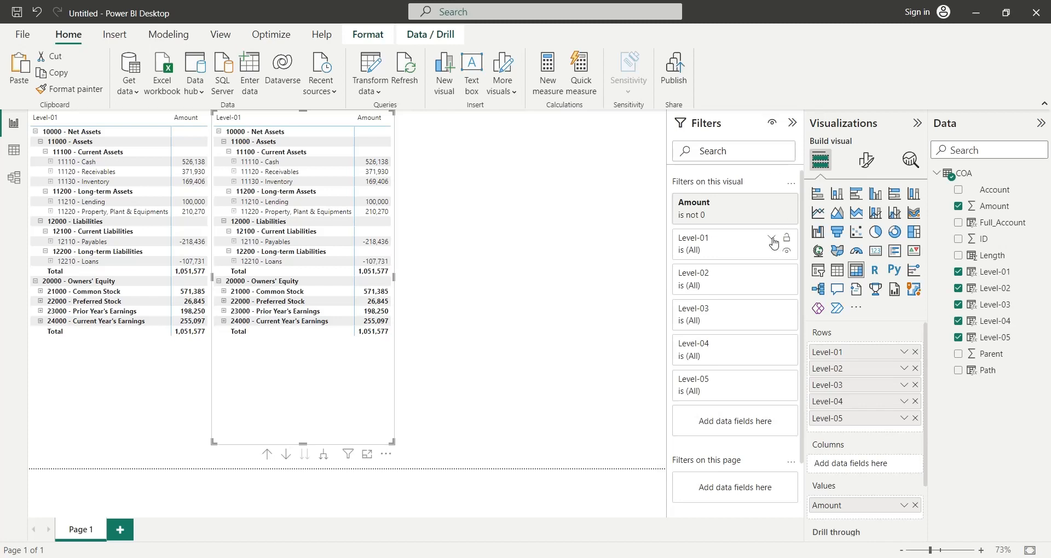
{"action": "left_click", "coordinate": [773, 240]}
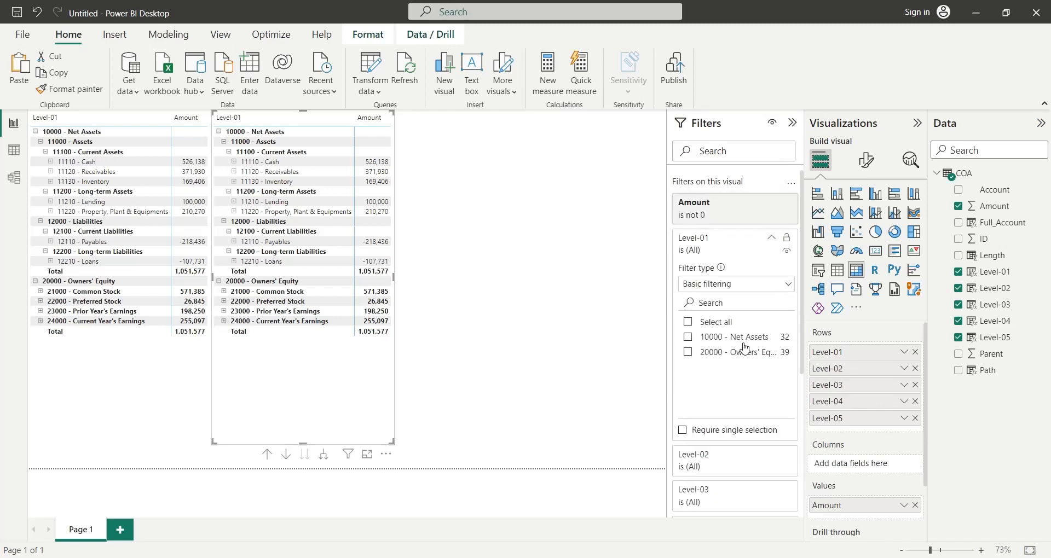
{"action": "left_click", "coordinate": [689, 353]}
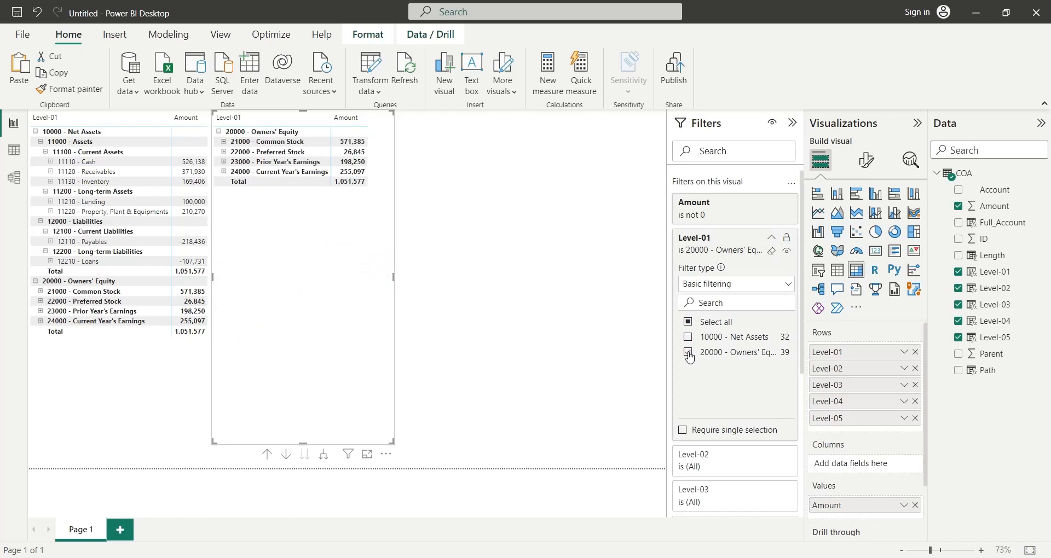
{"action": "left_click", "coordinate": [769, 240]}
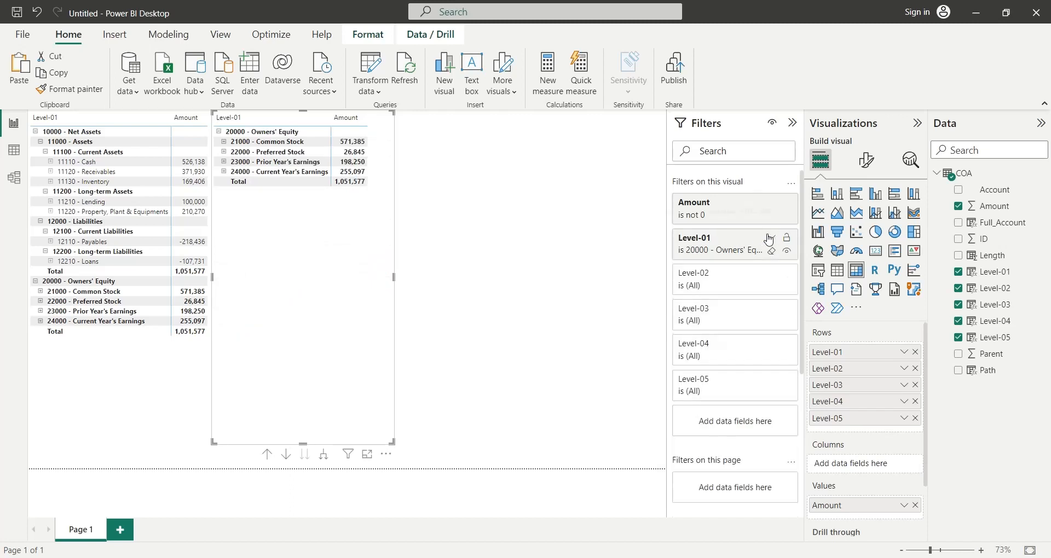
- Filter the copied matrix on Level-02 to show only 24000 - Current Year's Earnings
{"action": "left_click", "coordinate": [774, 274]}
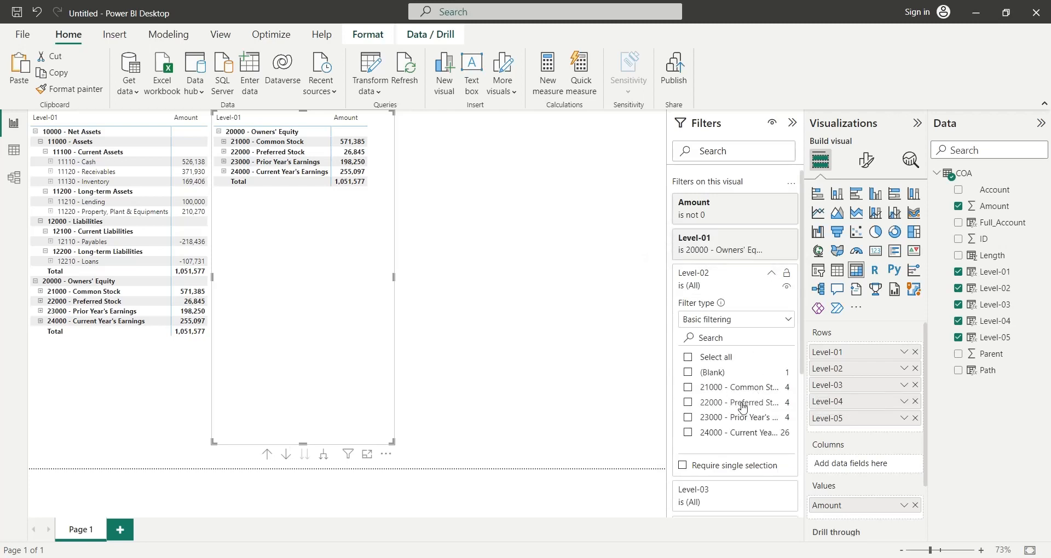
{"action": "left_click", "coordinate": [688, 434]}
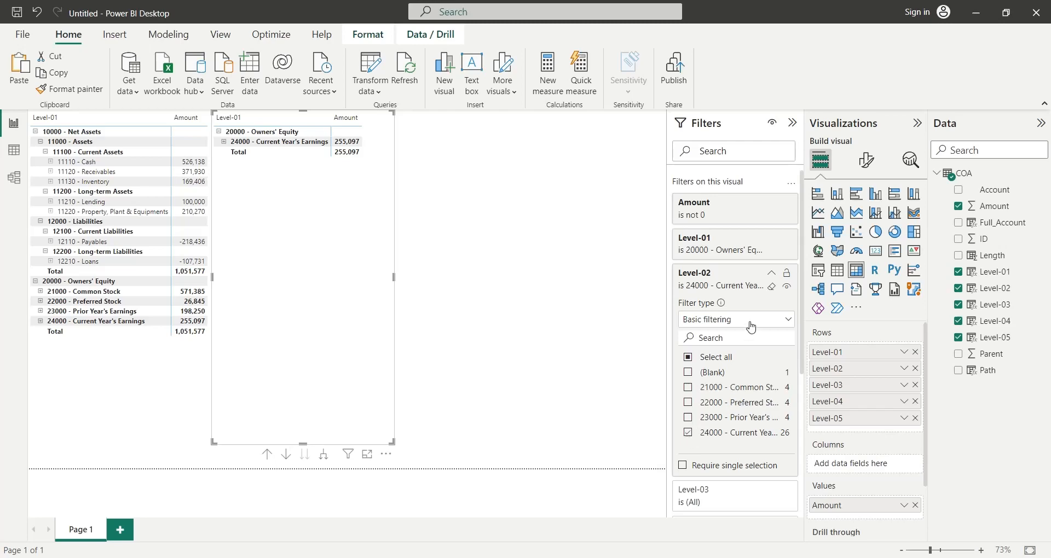
{"action": "left_click", "coordinate": [771, 273]}
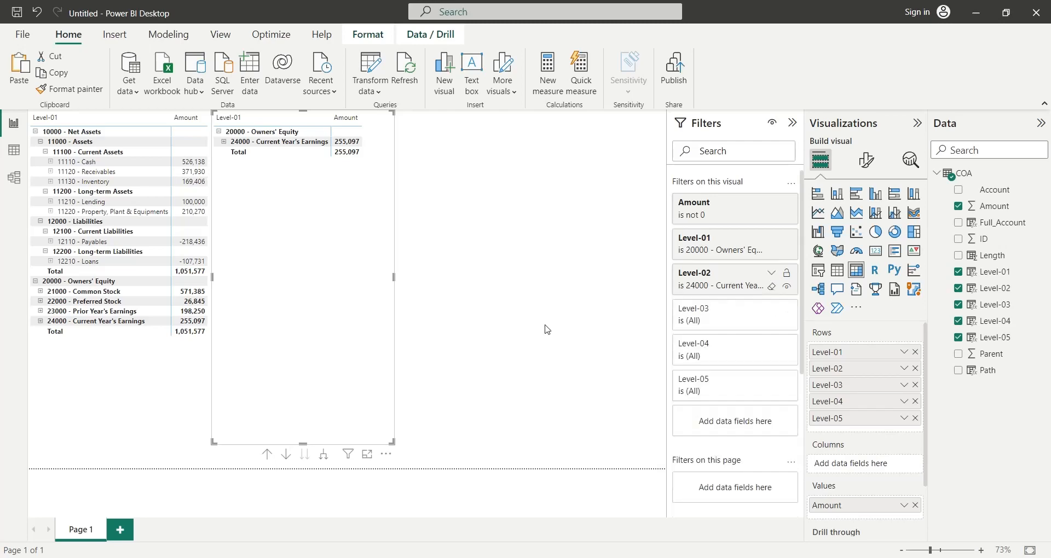
{"action": "left_click", "coordinate": [792, 123]}
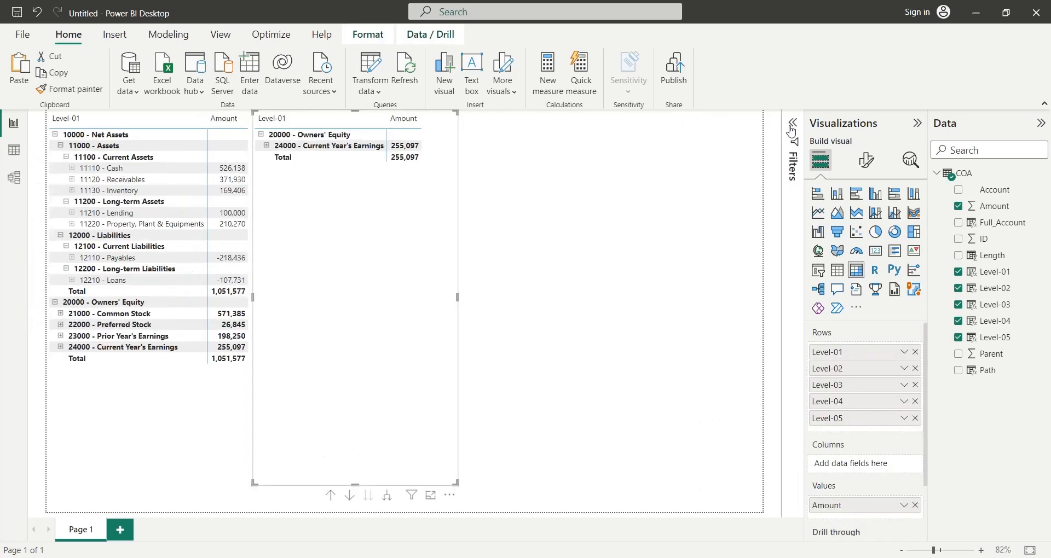
- Expand the copied matrix down to its Level-05 accounts and enlarge it to fit all rows and the Amount column
{"action": "left_click", "coordinate": [386, 497]}
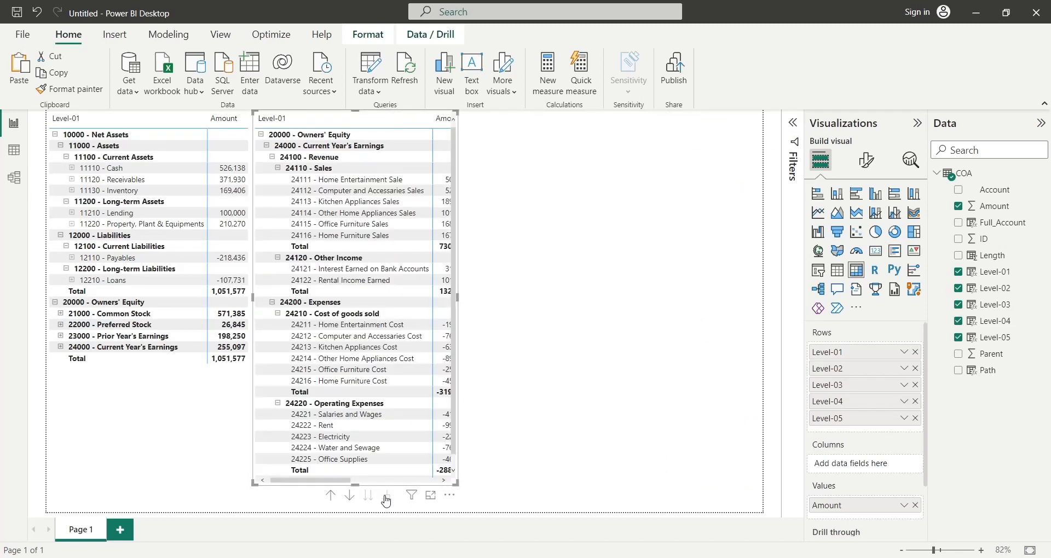
{"action": "left_click_drag", "start_coordinate": [457, 485], "coordinate": [477, 492]}
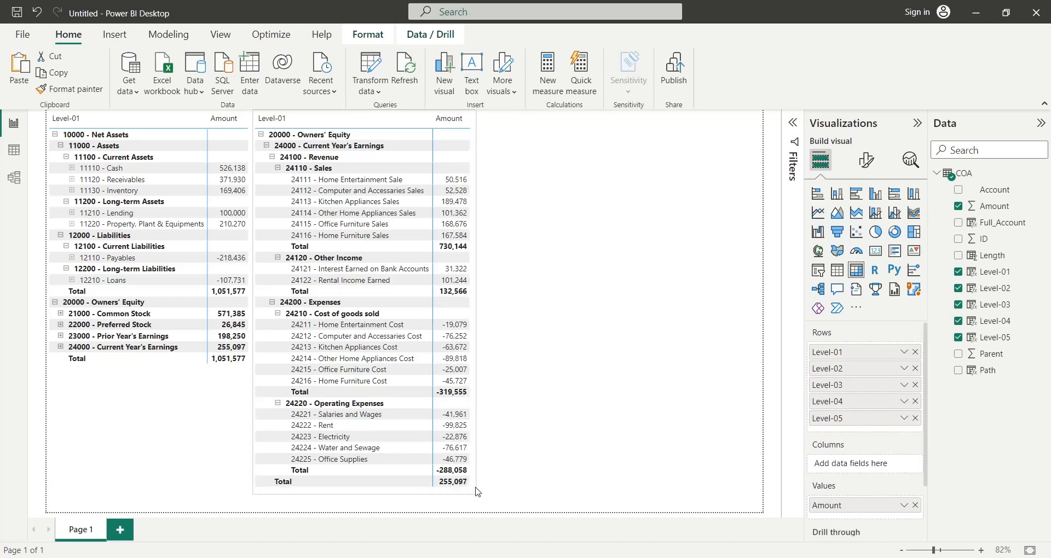
{"action": "left_click", "coordinate": [585, 478]}
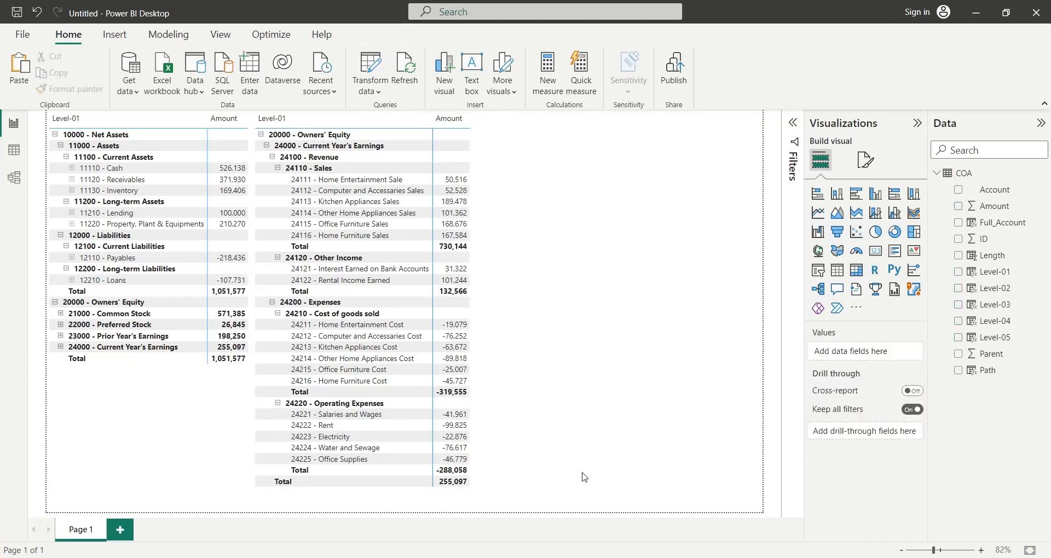